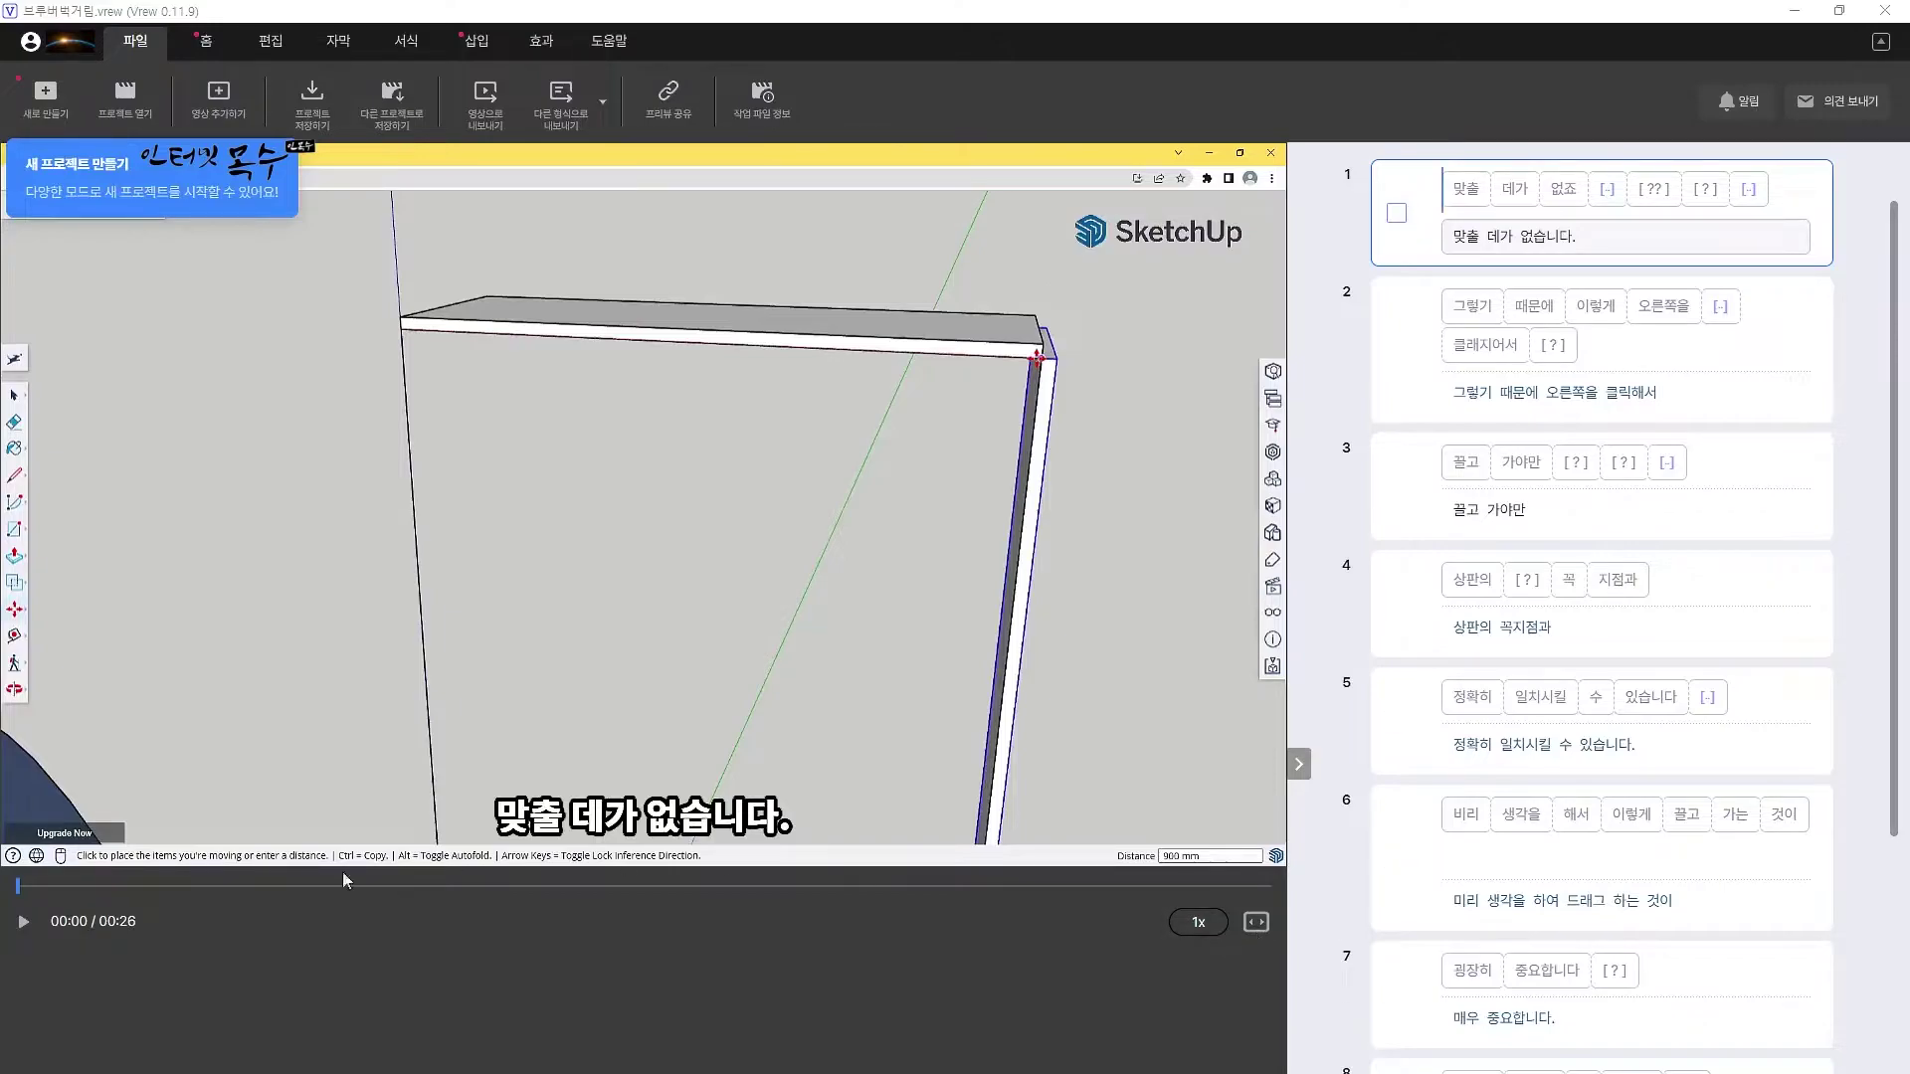
- Play the project preview and jump between timeline points and caption clips to check how smoothly the video follows
{"action": "left_click", "coordinate": [20, 923]}
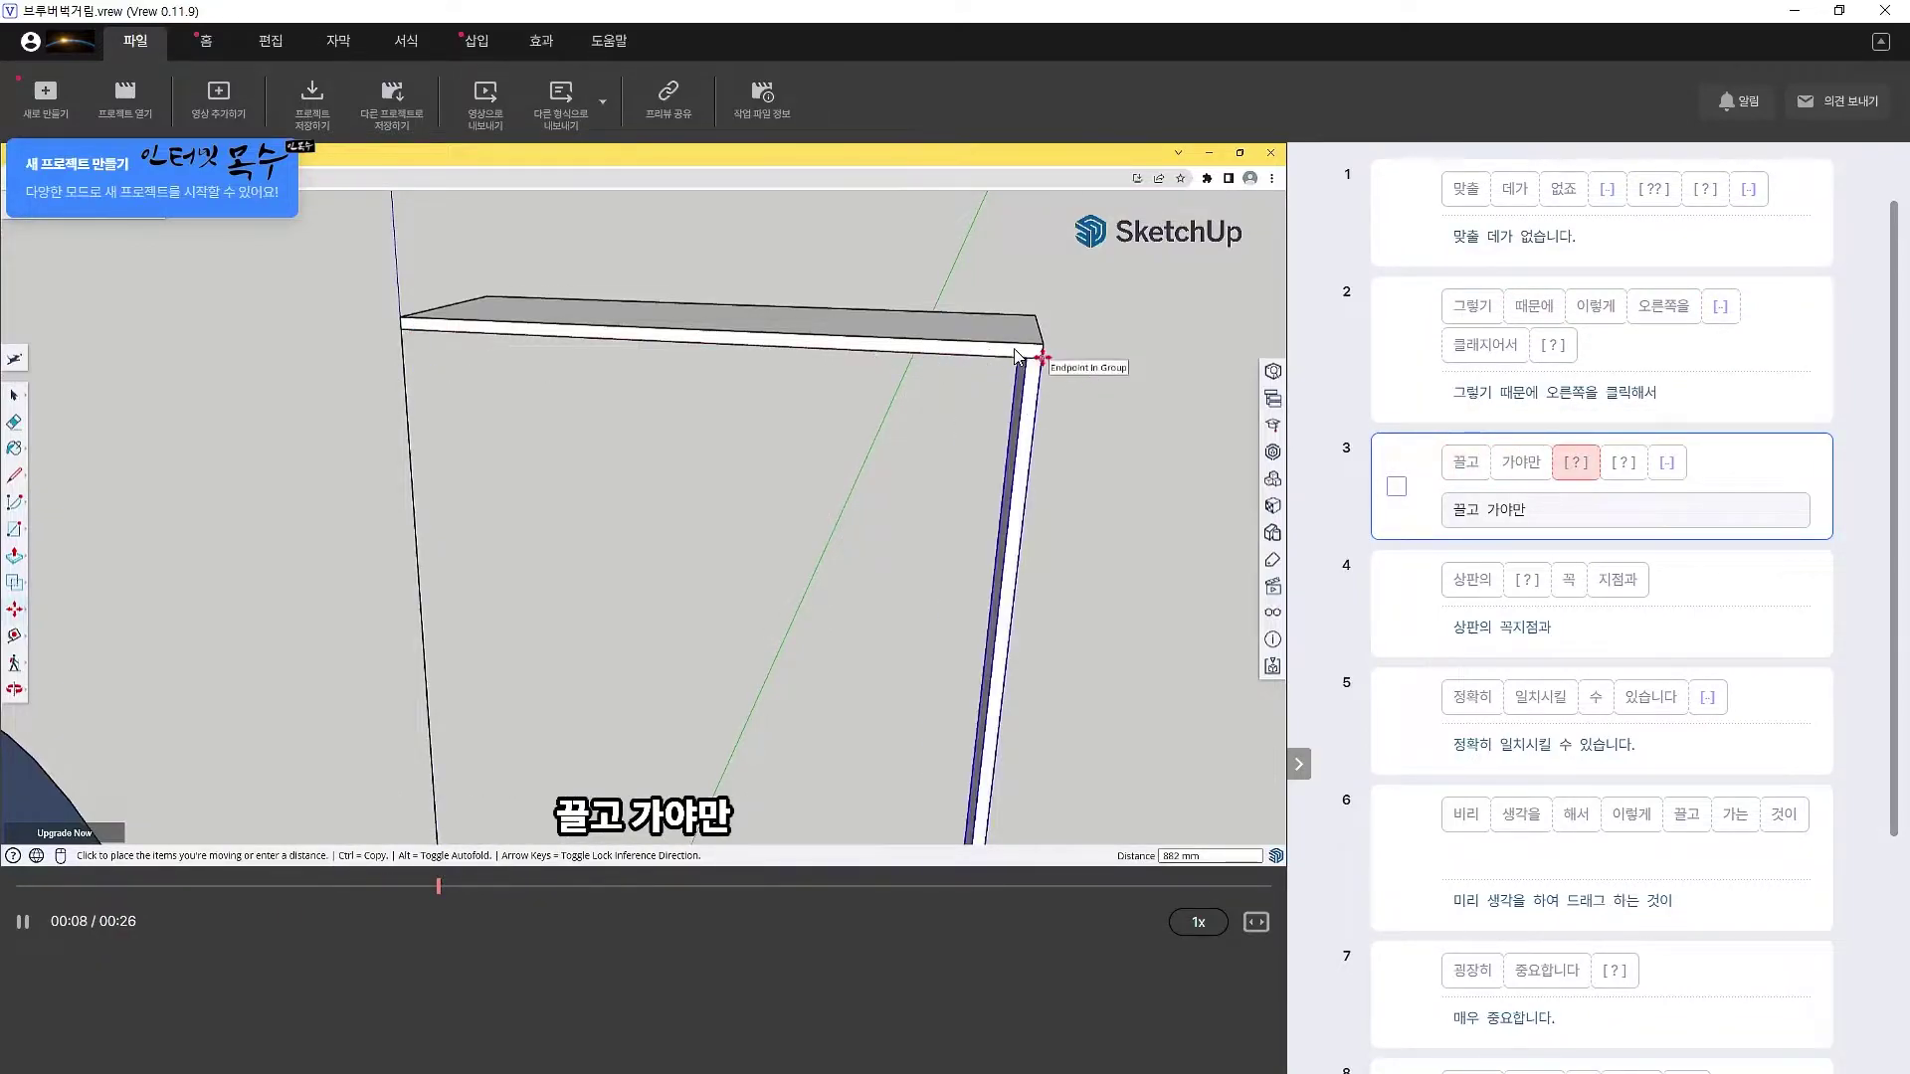
{"action": "left_click", "coordinate": [24, 922]}
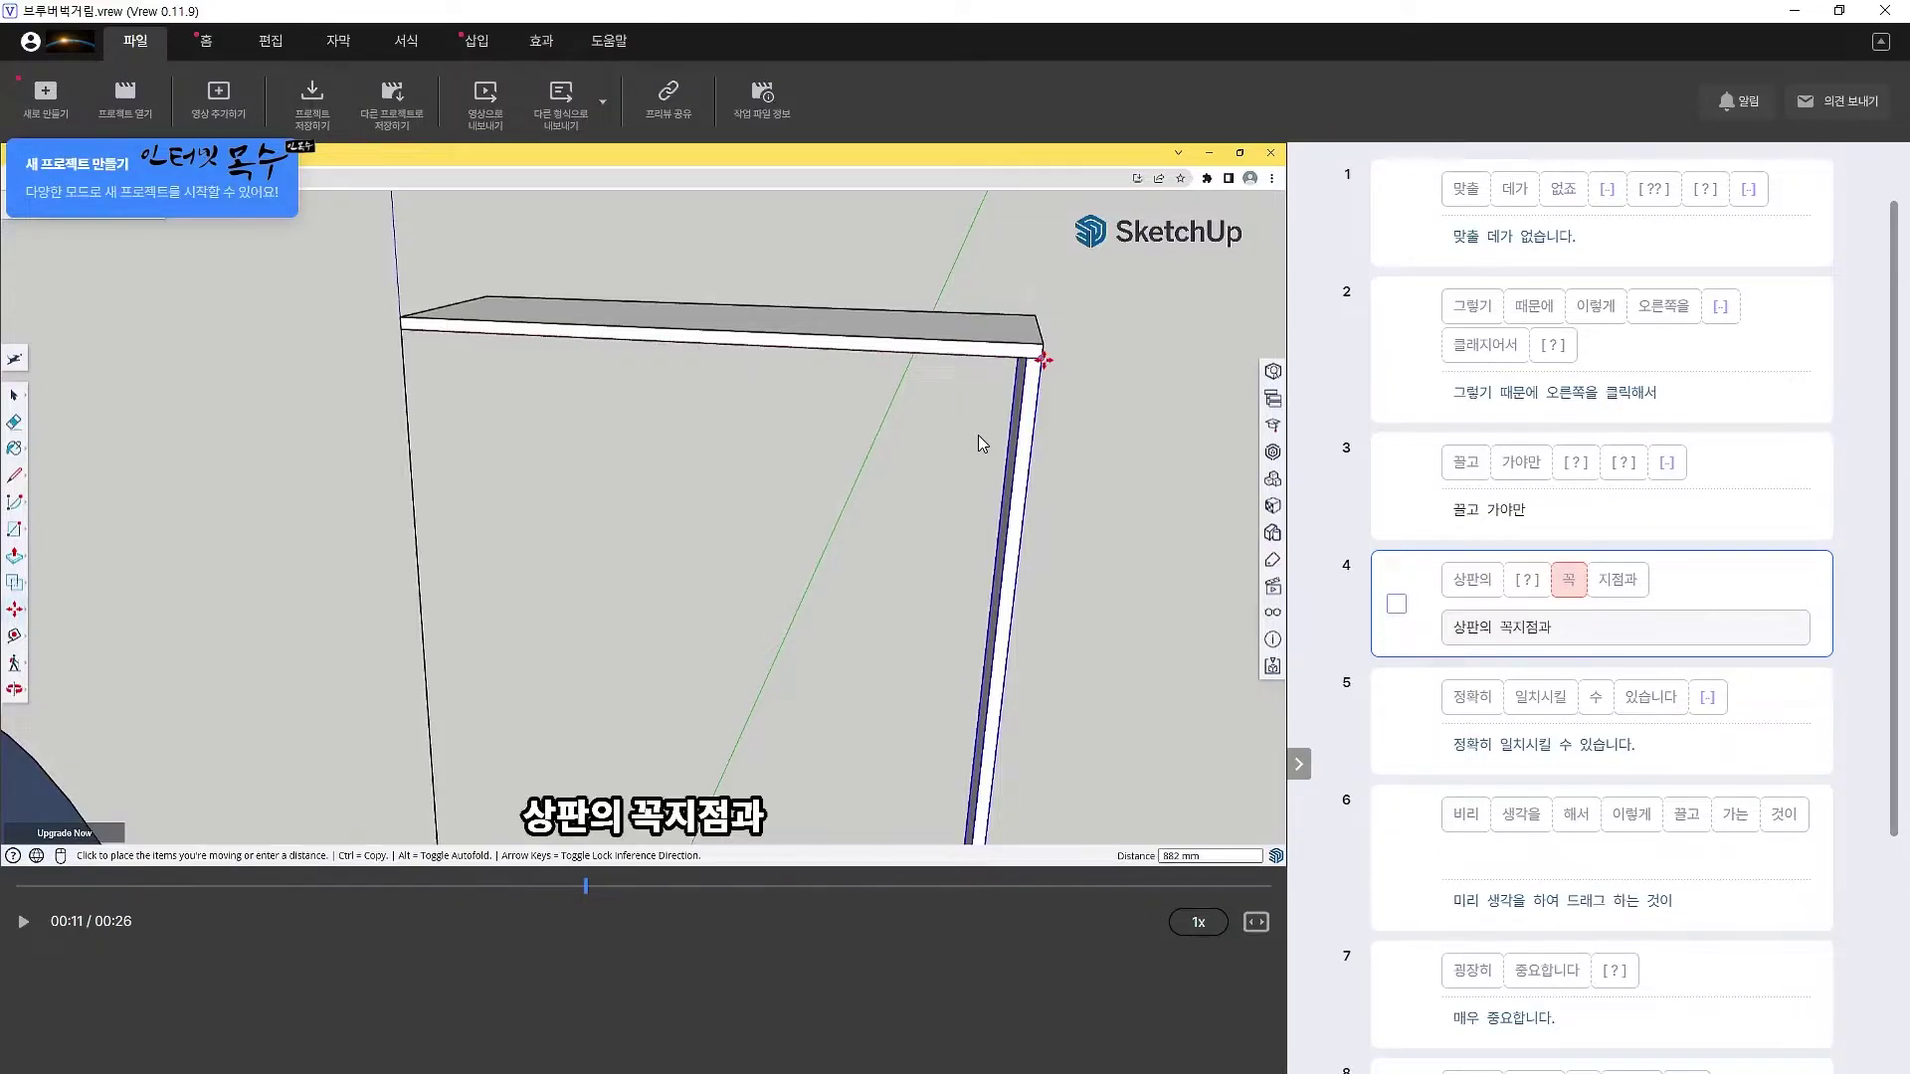
{"action": "left_click", "coordinate": [20, 925]}
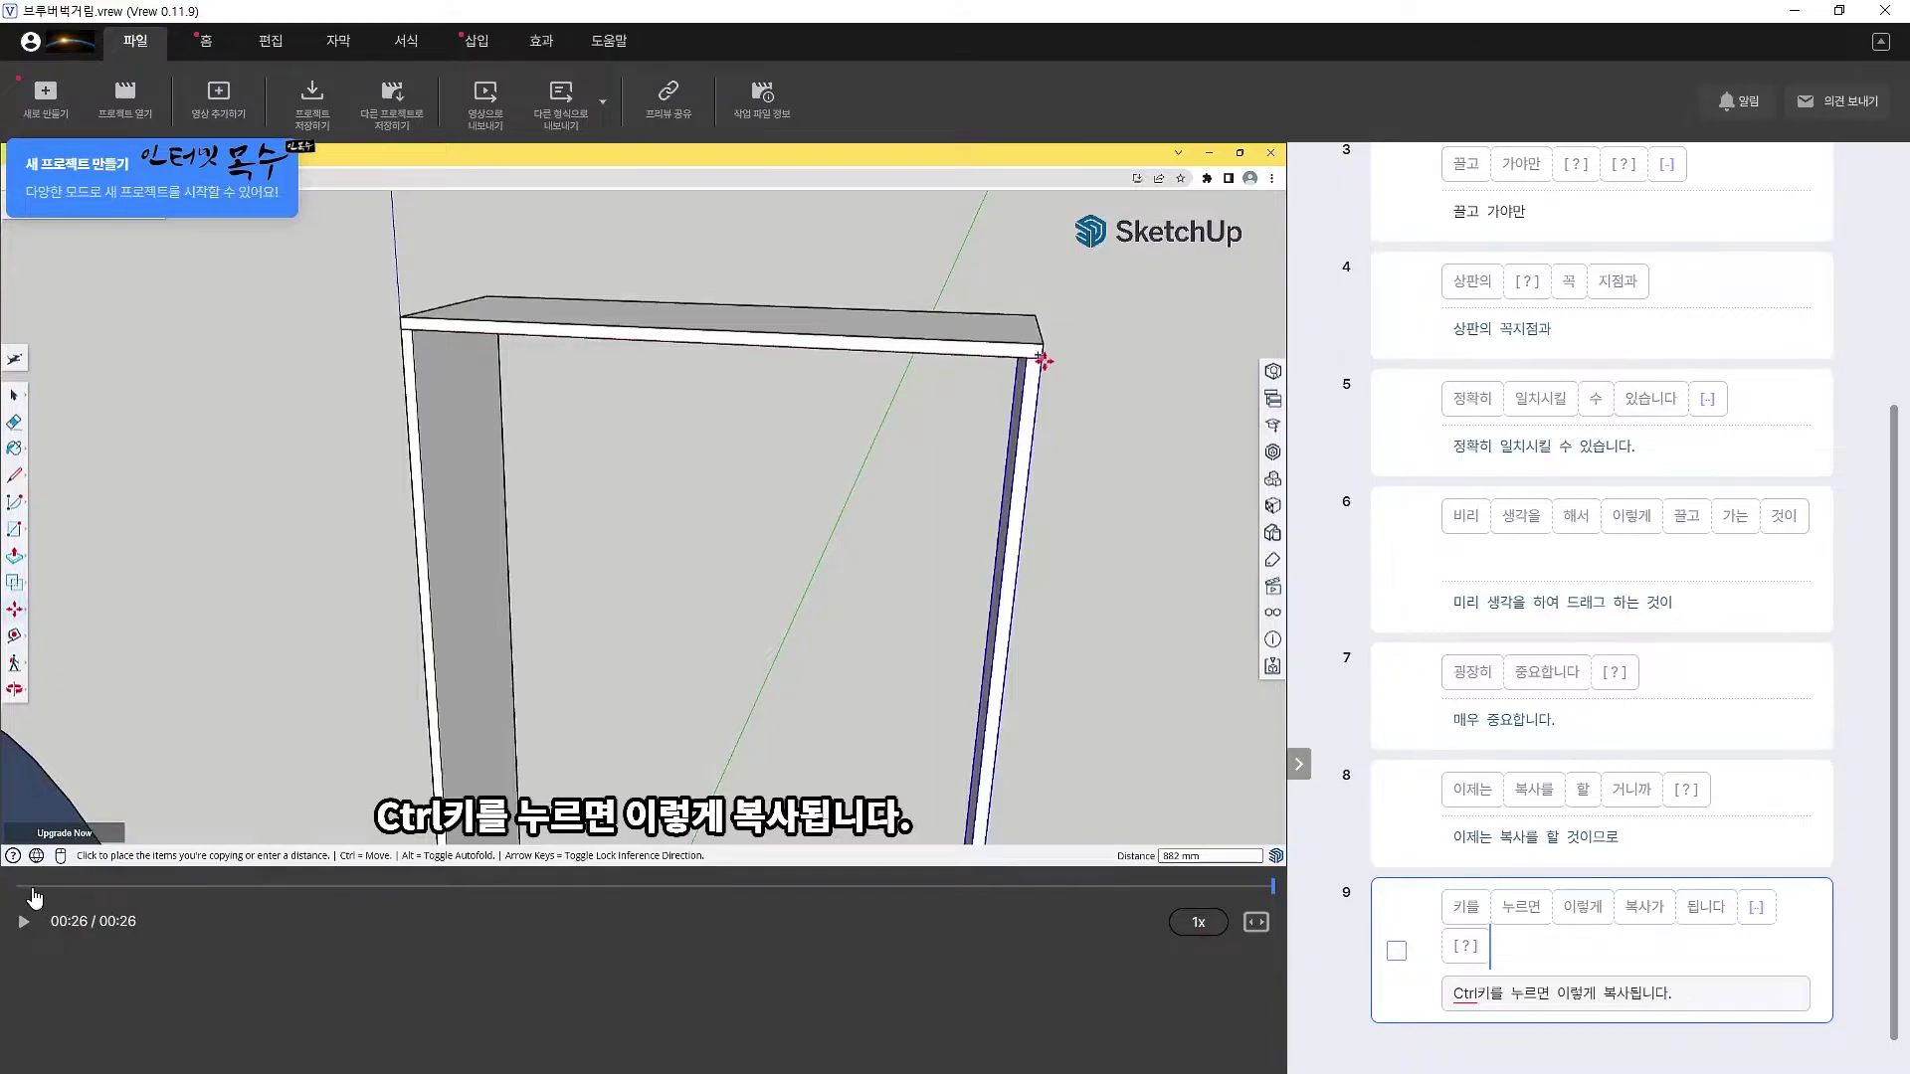
{"action": "left_click", "coordinate": [273, 888]}
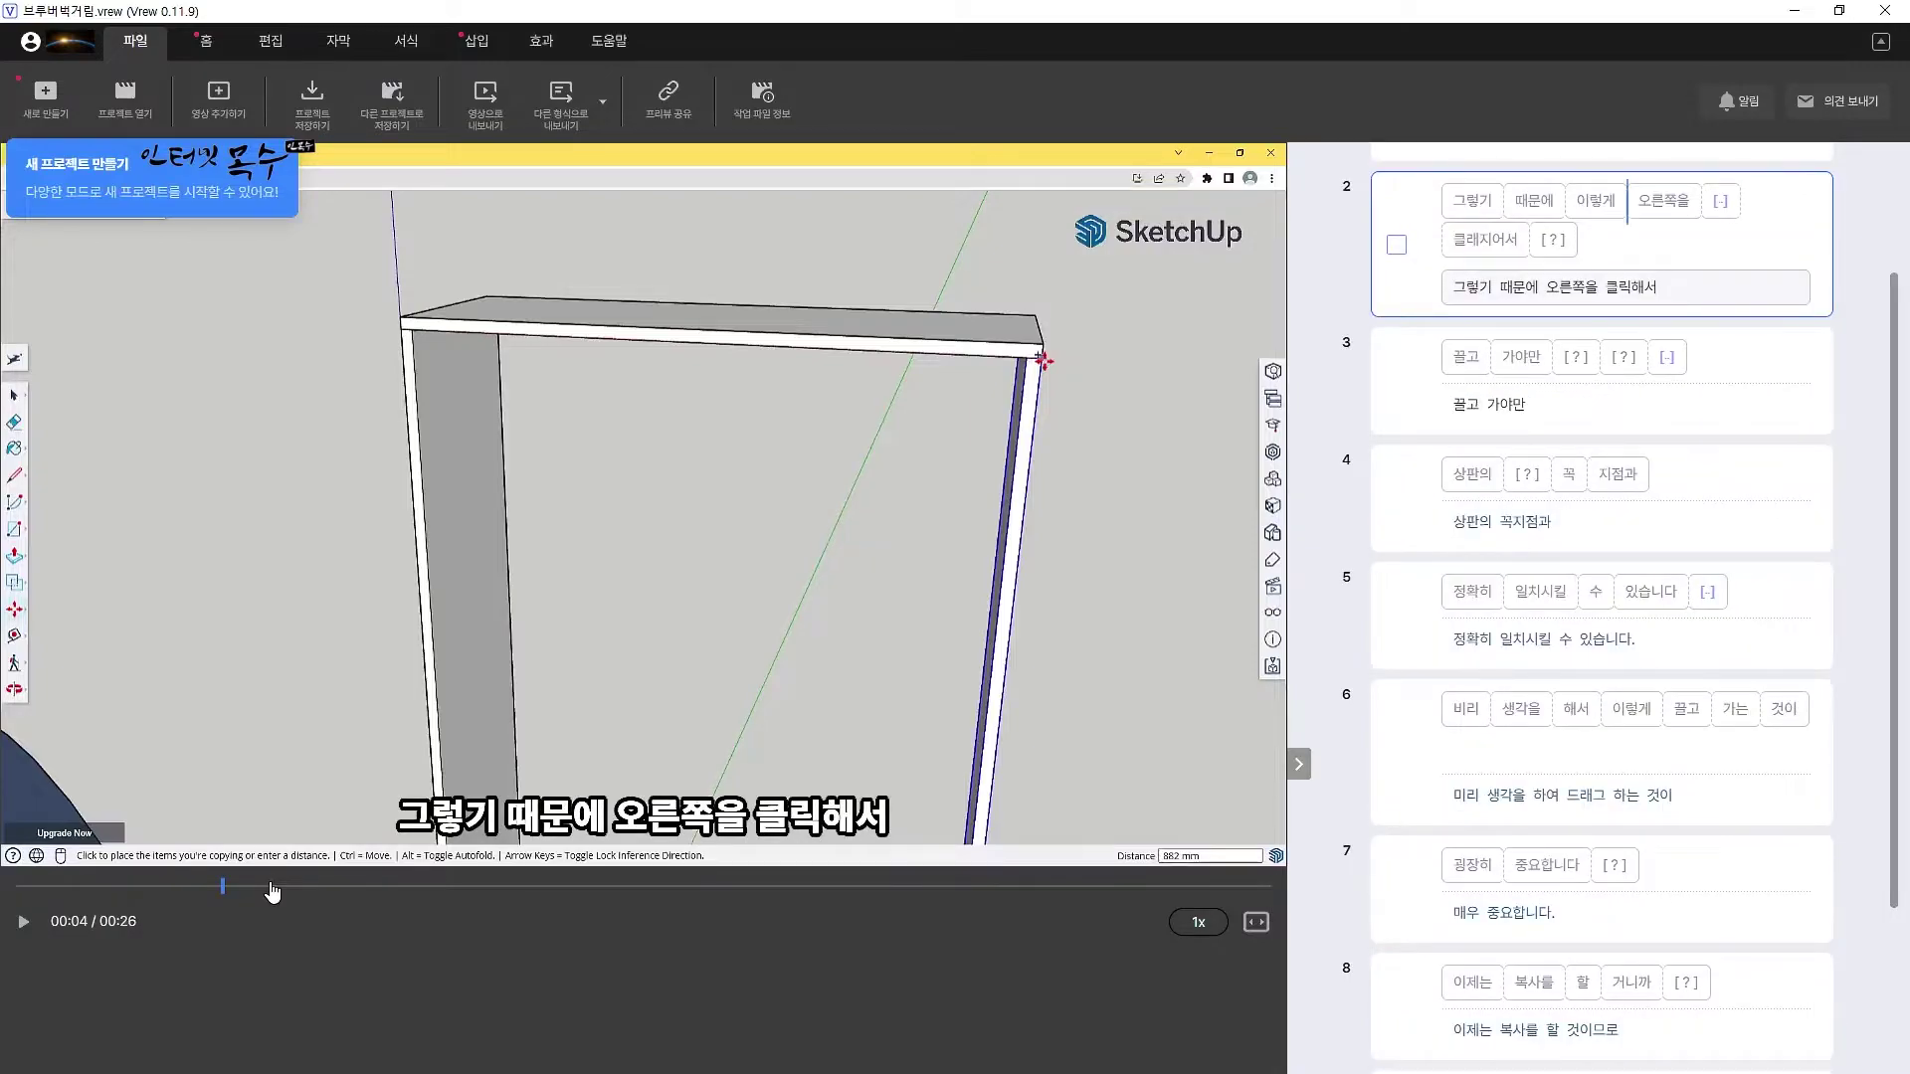
{"action": "left_click", "coordinate": [511, 889]}
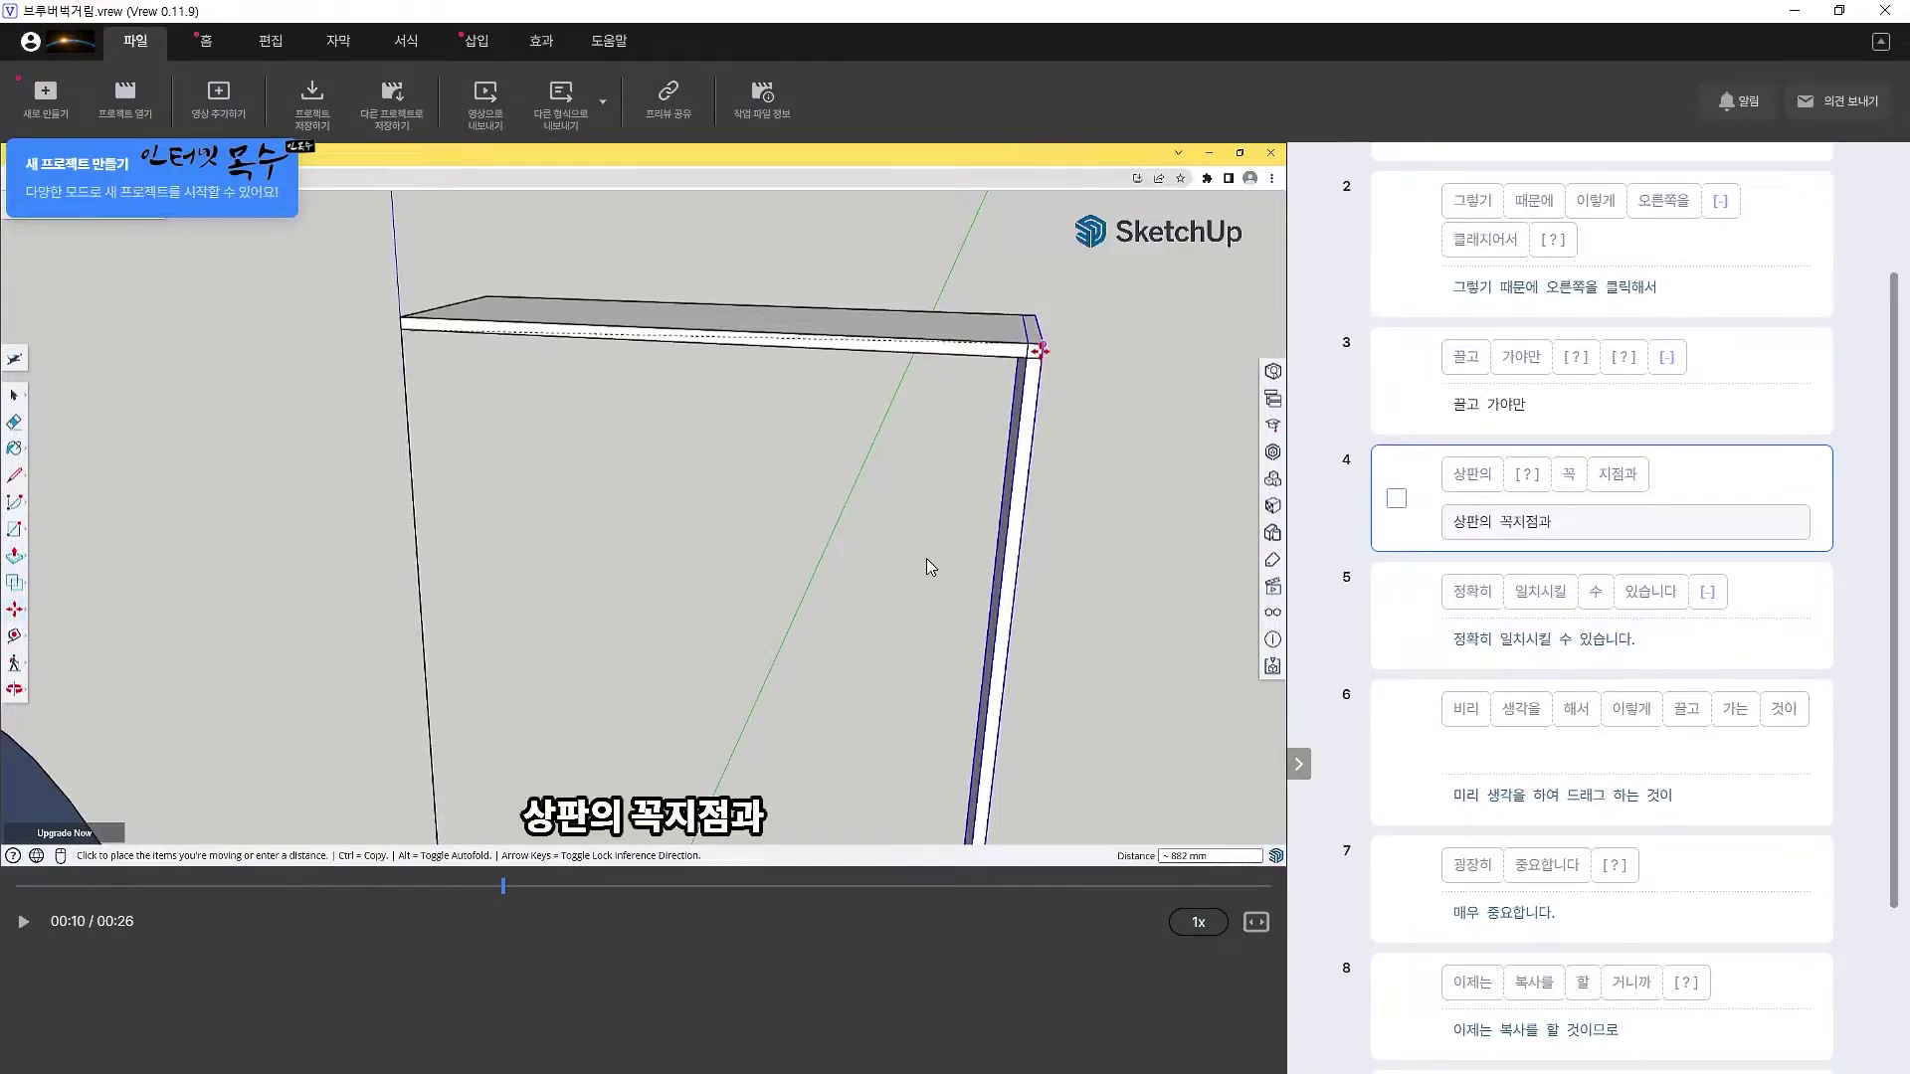
{"action": "left_click", "coordinate": [771, 891]}
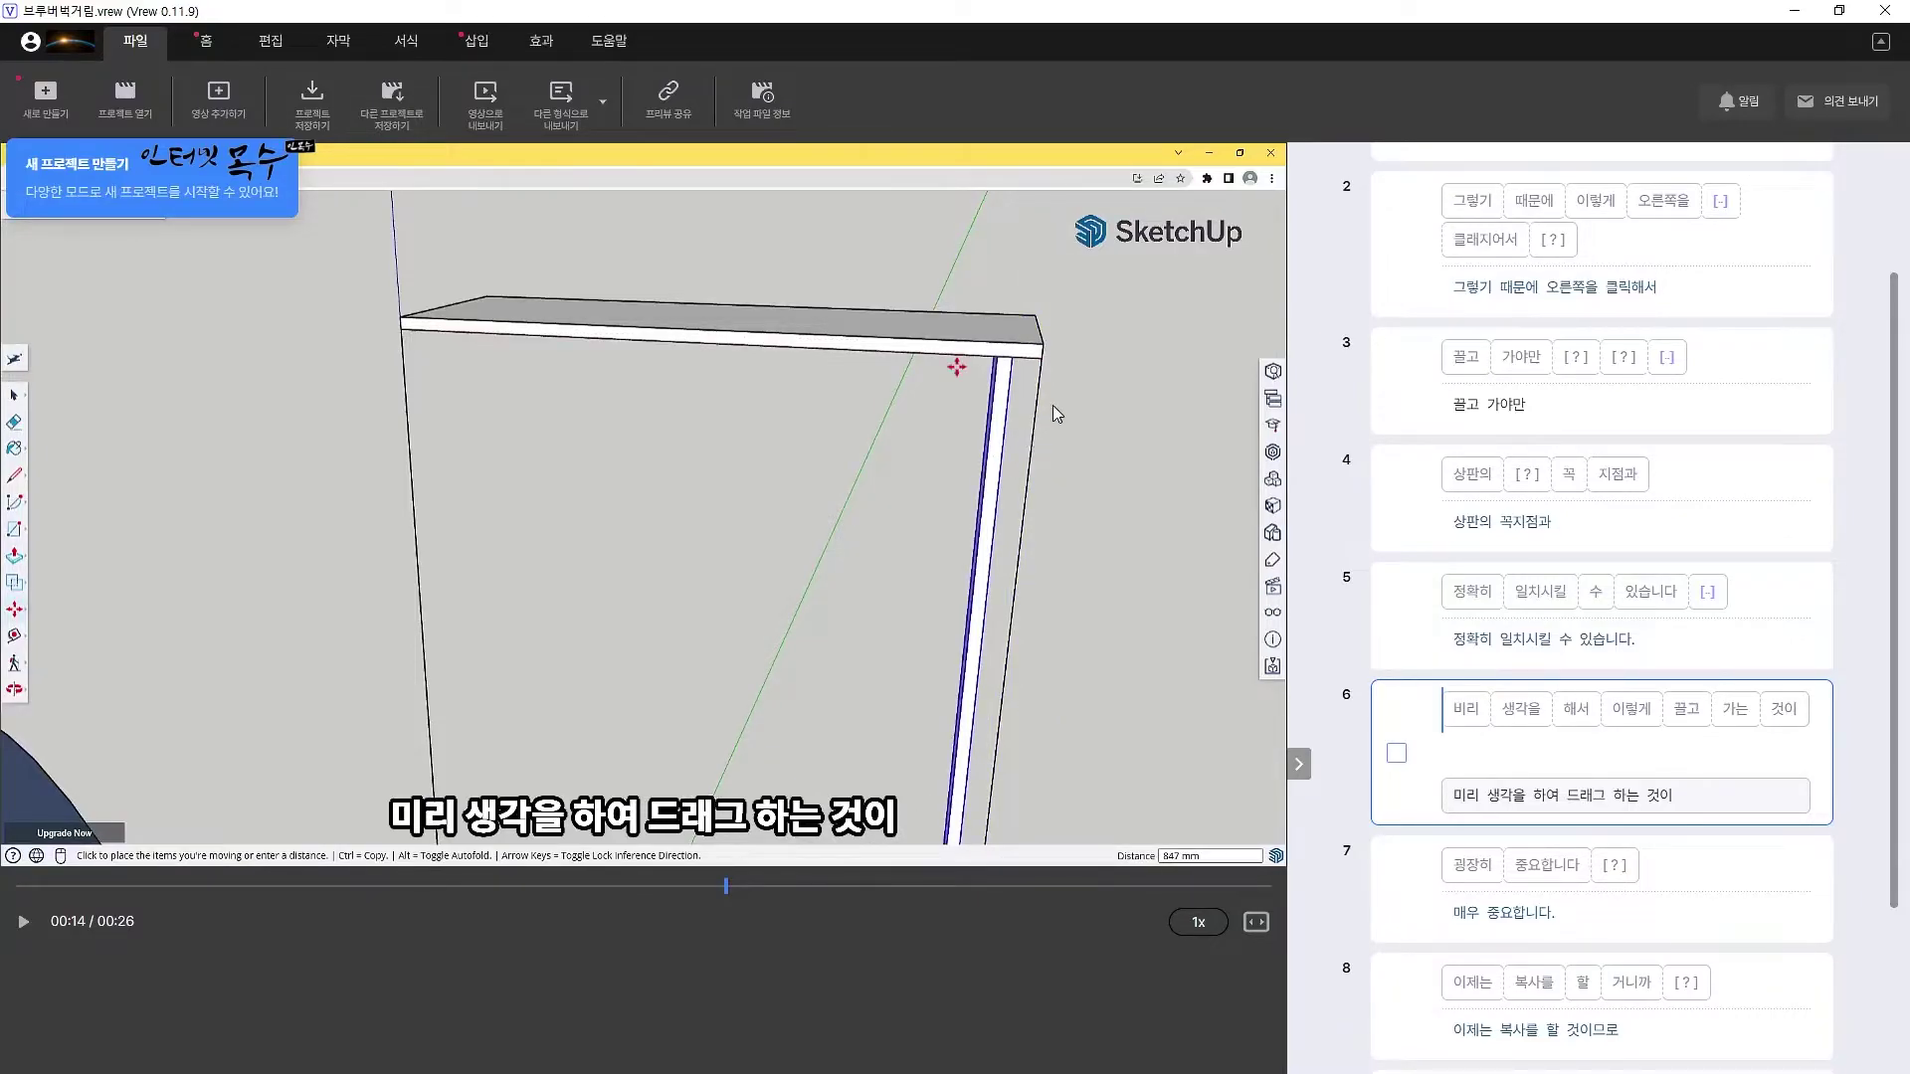
{"action": "scroll", "coordinate": [1459, 438], "scroll_direction": "up", "scroll_amount": 2}
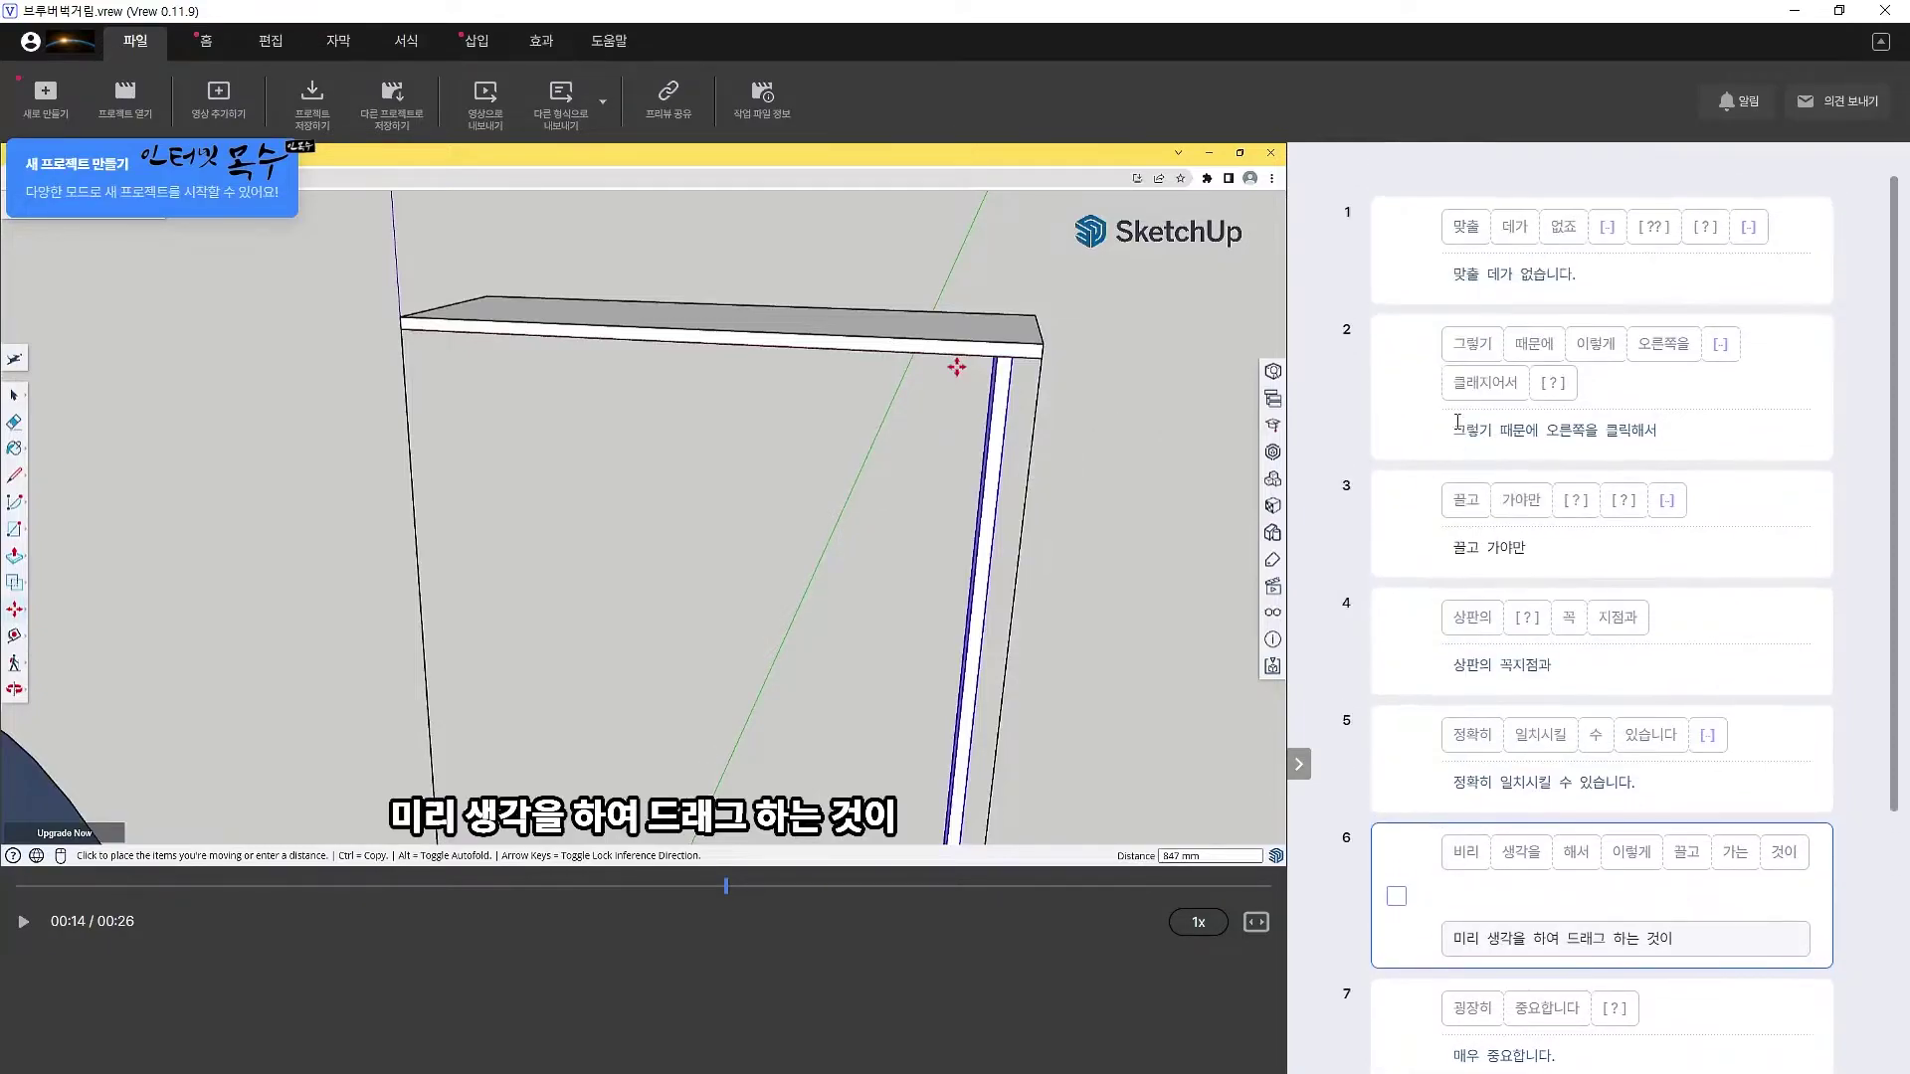
{"action": "left_click", "coordinate": [1480, 217]}
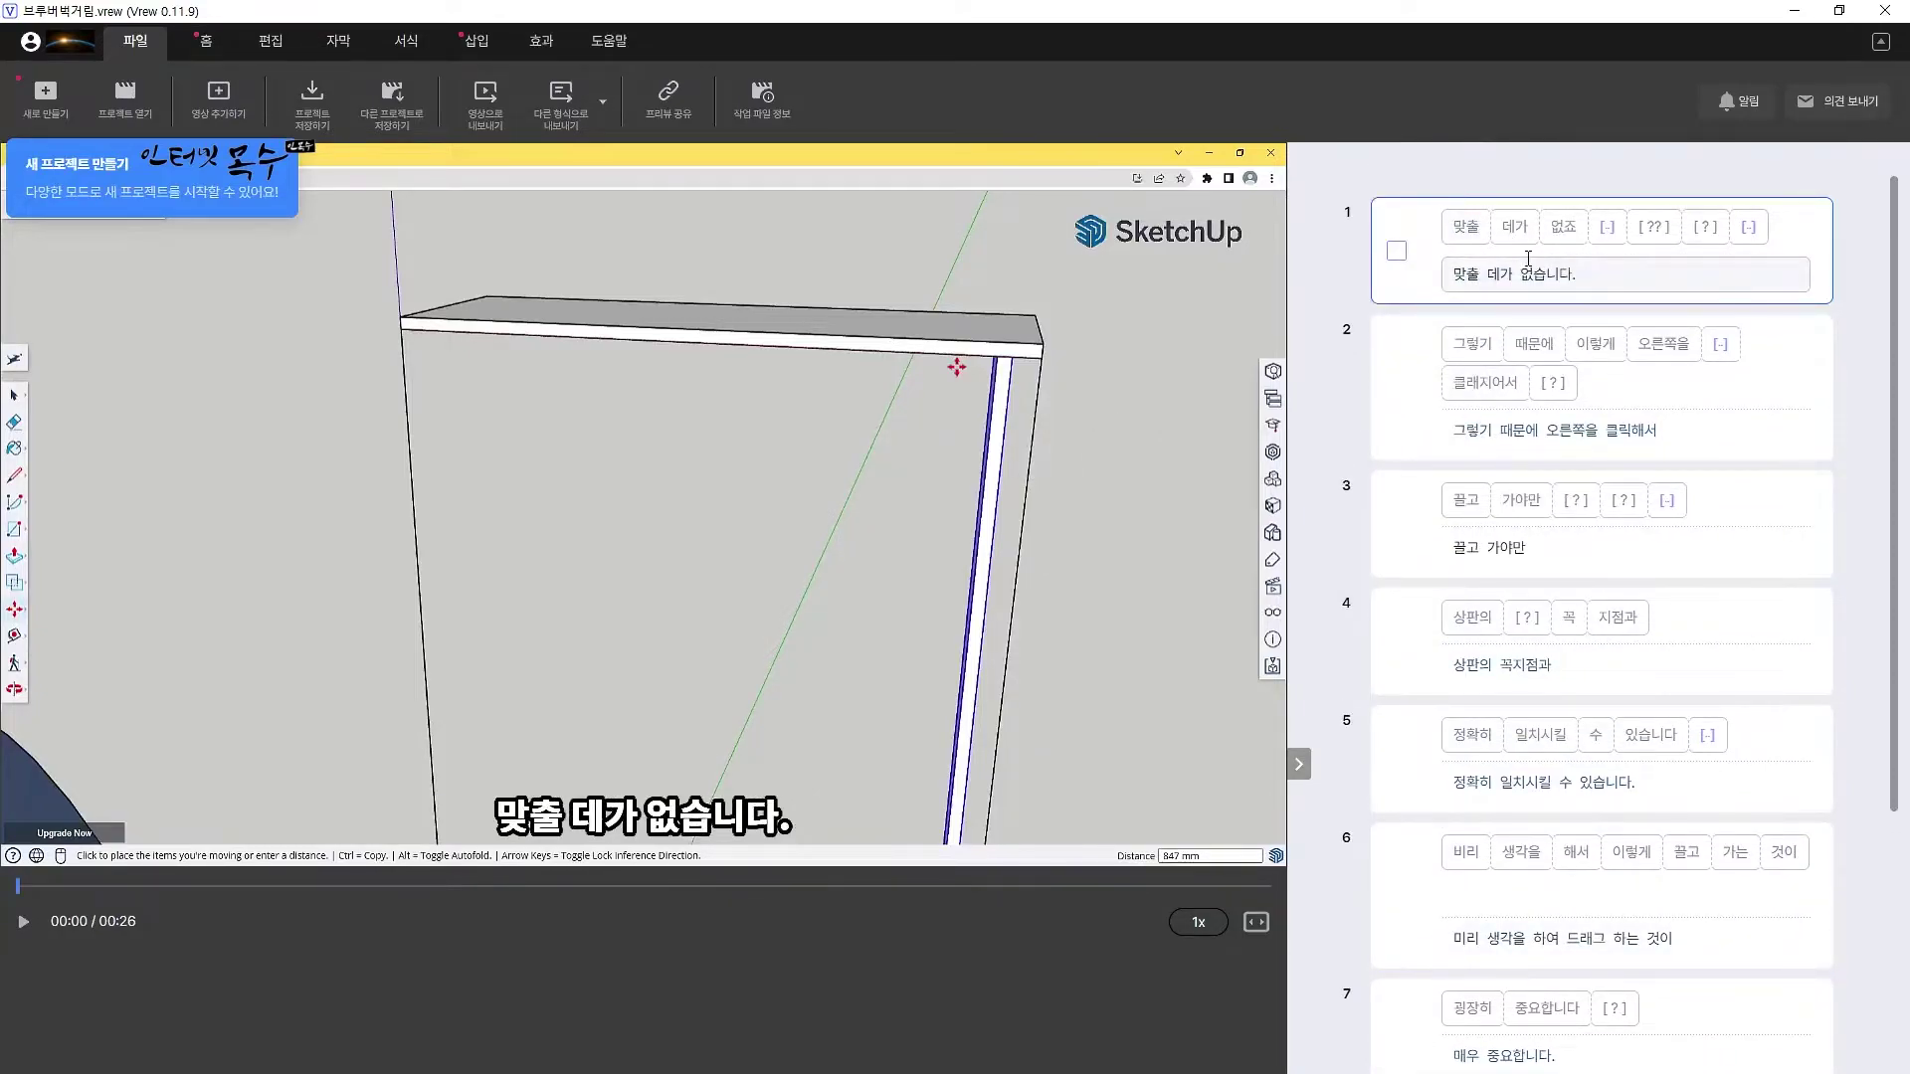
{"action": "mouse_move", "coordinate": [1381, 291]}
{"action": "left_click", "coordinate": [1447, 501]}
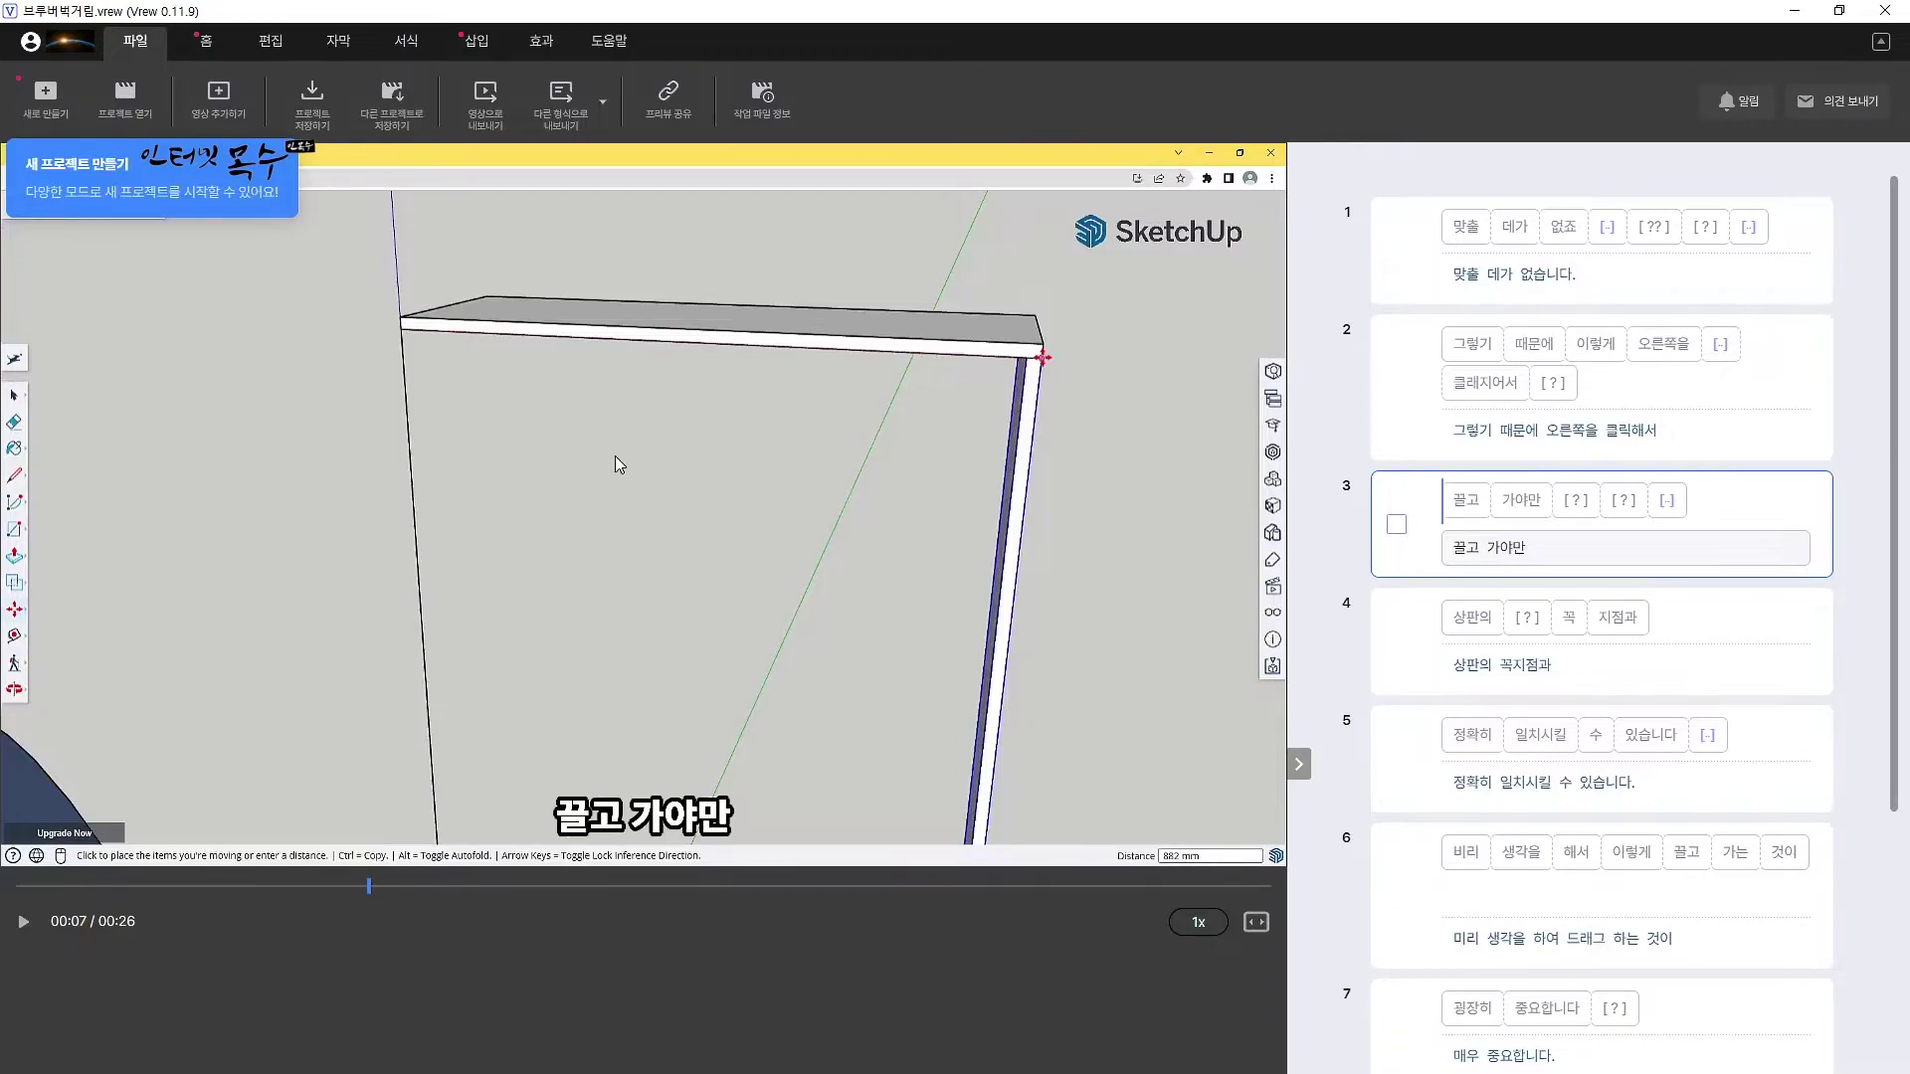
- Set hardware acceleration (하드웨어 가속) to OFF for the player and ON for export, restarting Vrew to apply the change
{"action": "left_click", "coordinate": [609, 41]}
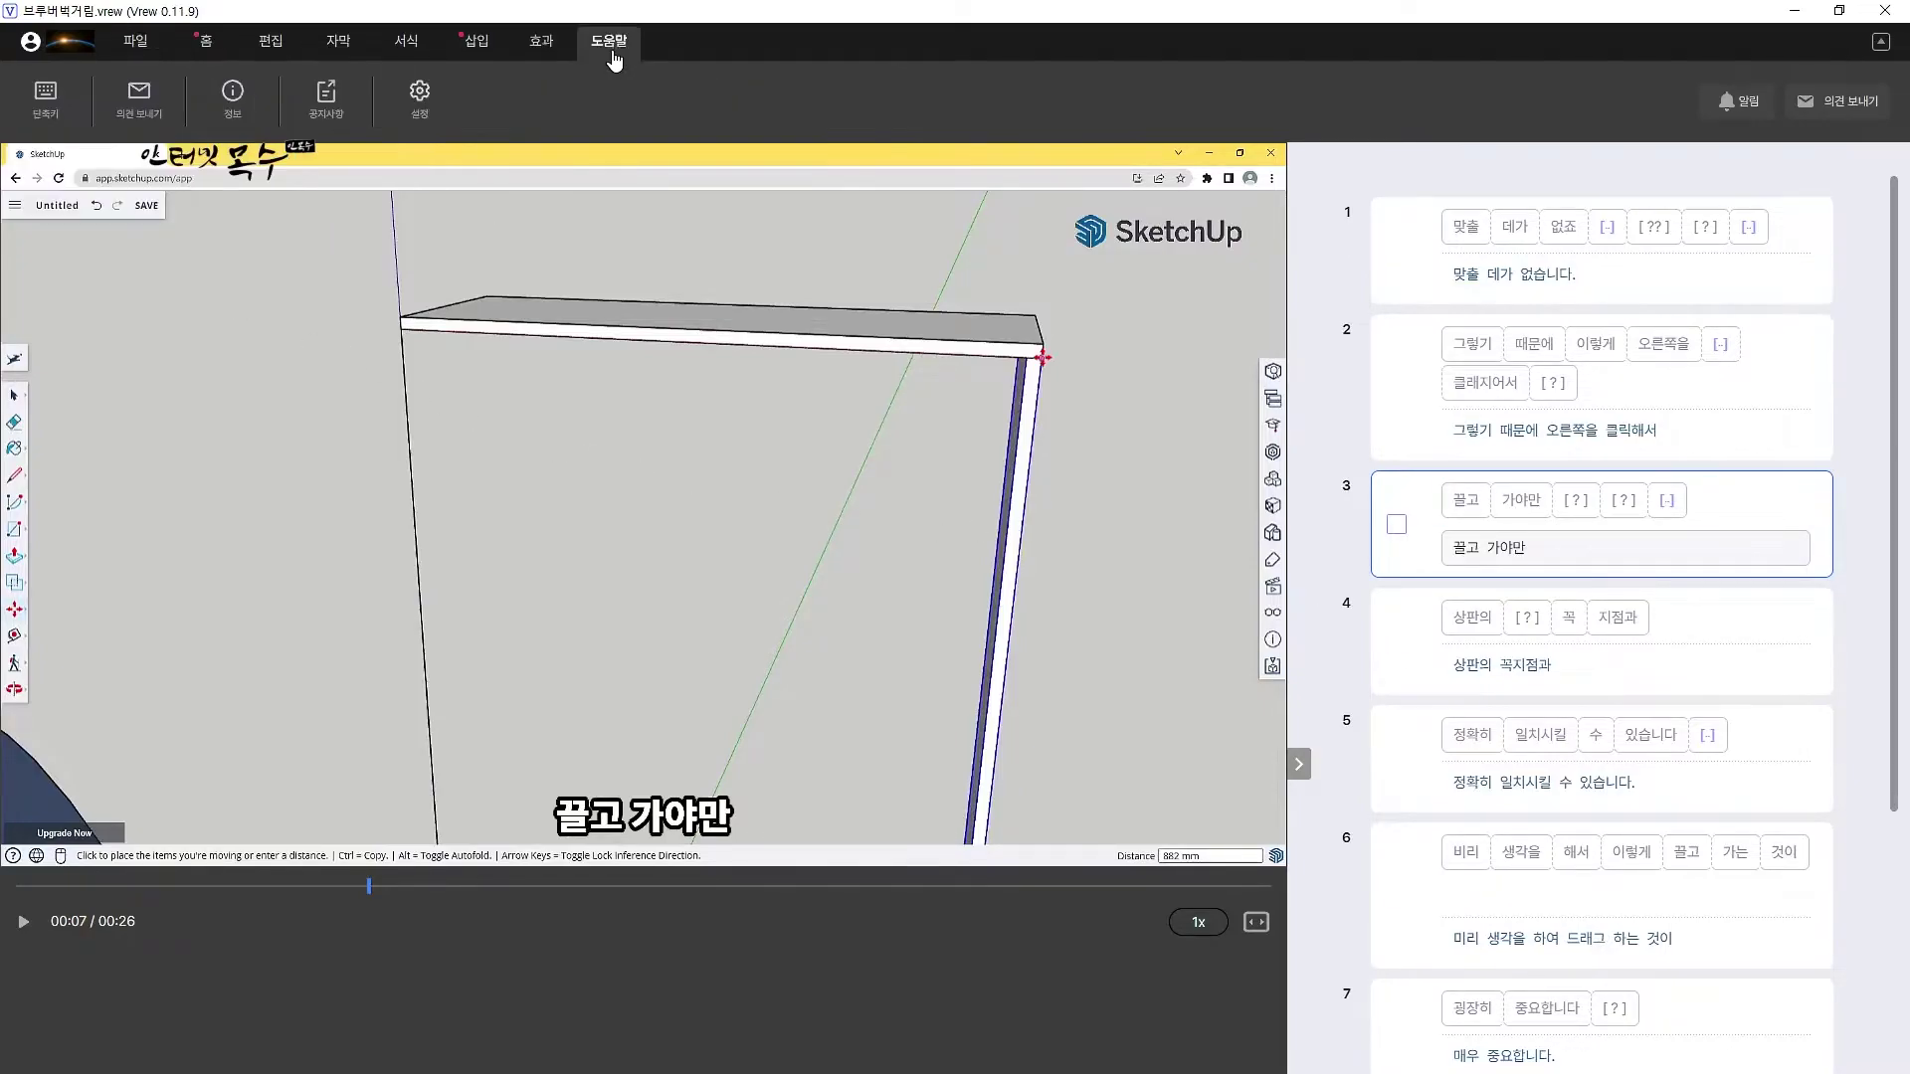
{"action": "left_click", "coordinate": [420, 100]}
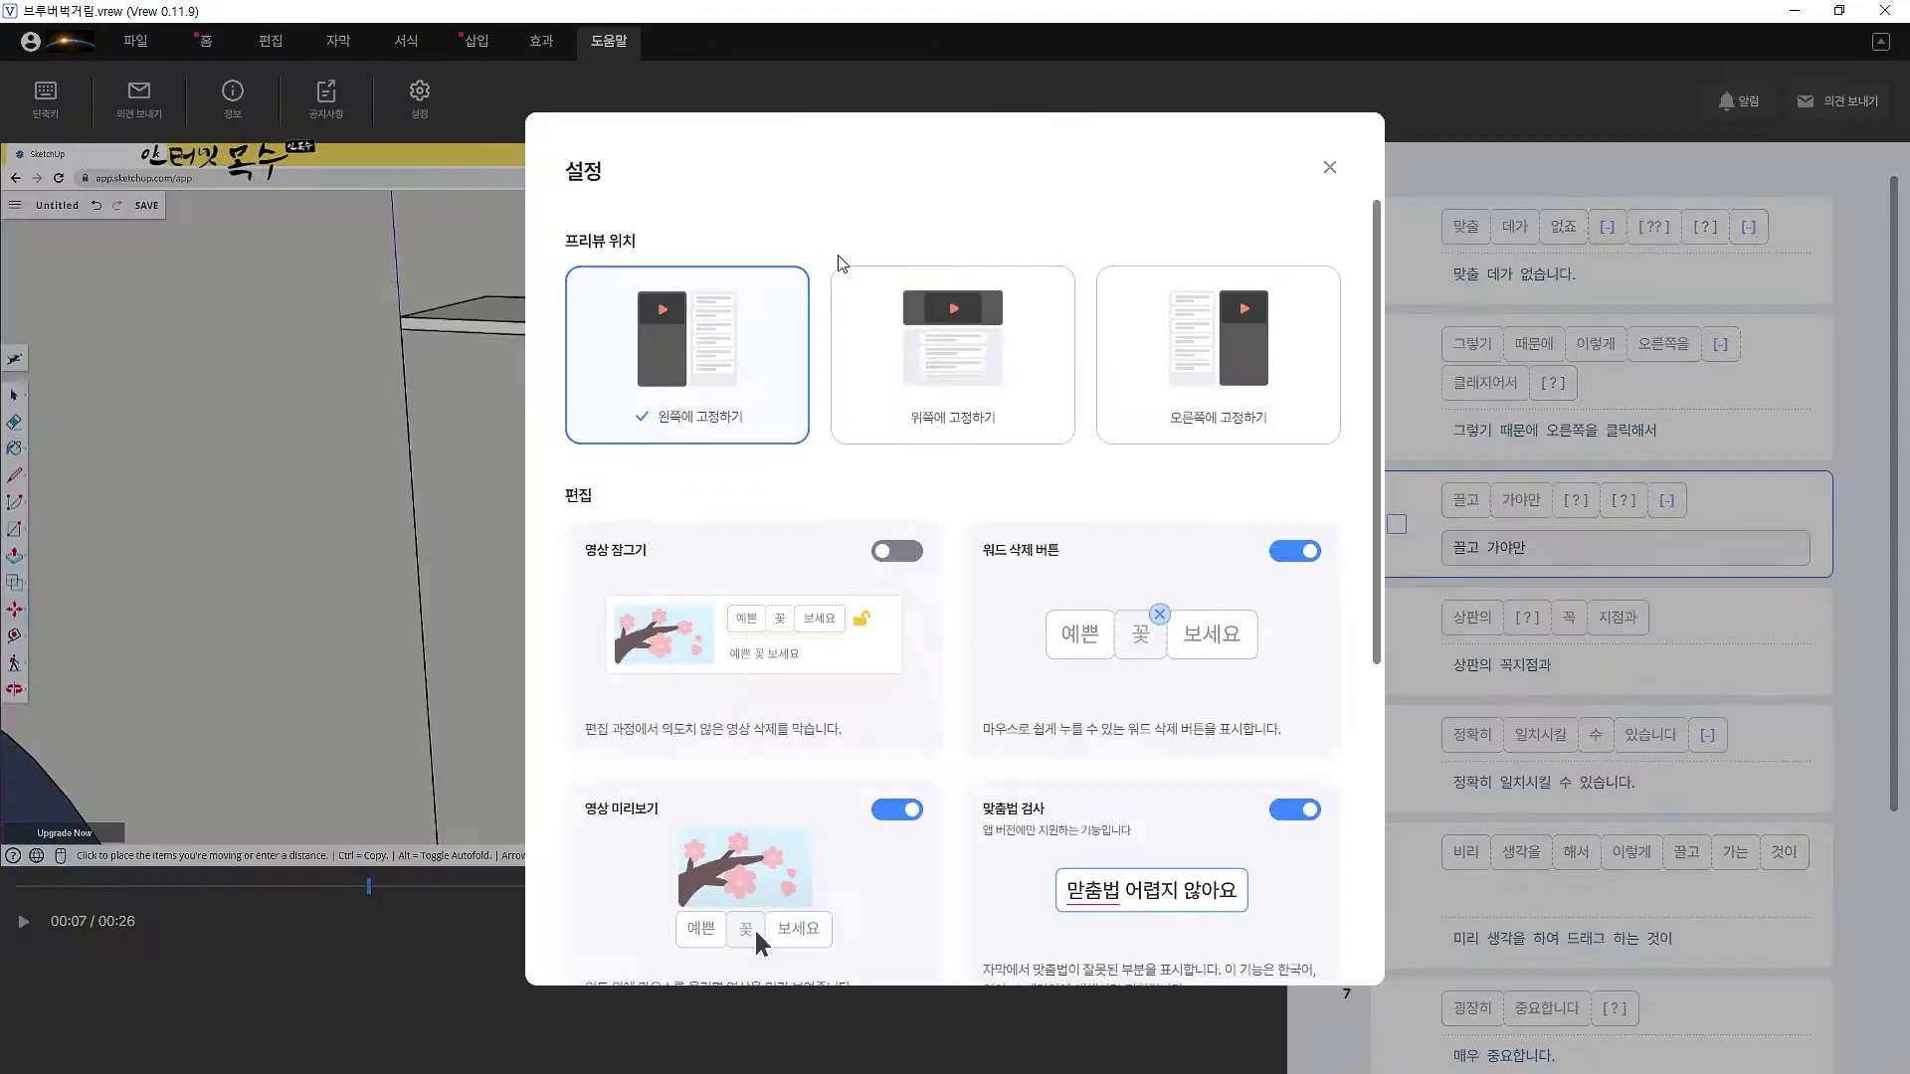
{"action": "scroll", "coordinate": [1199, 478], "scroll_direction": "down", "scroll_amount": 5}
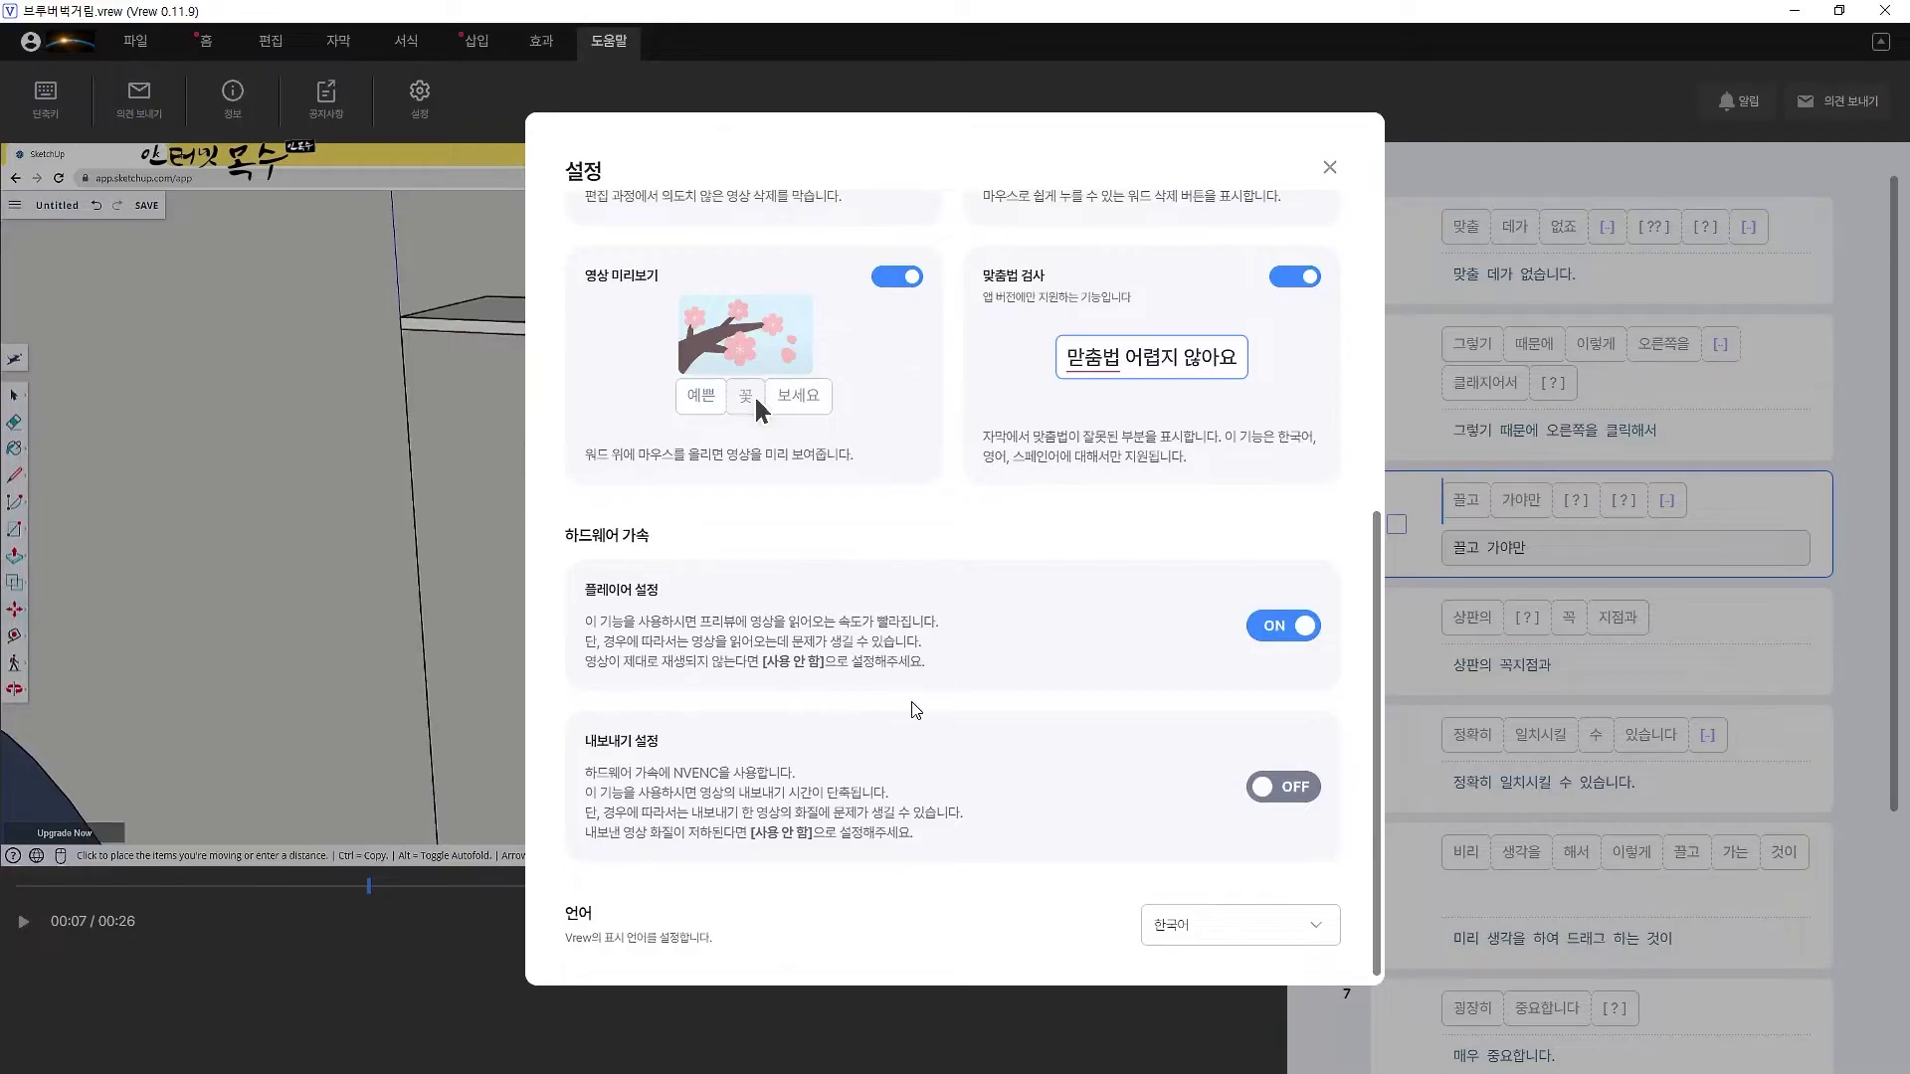
{"action": "left_click", "coordinate": [1277, 629]}
{"action": "left_click", "coordinate": [1309, 794]}
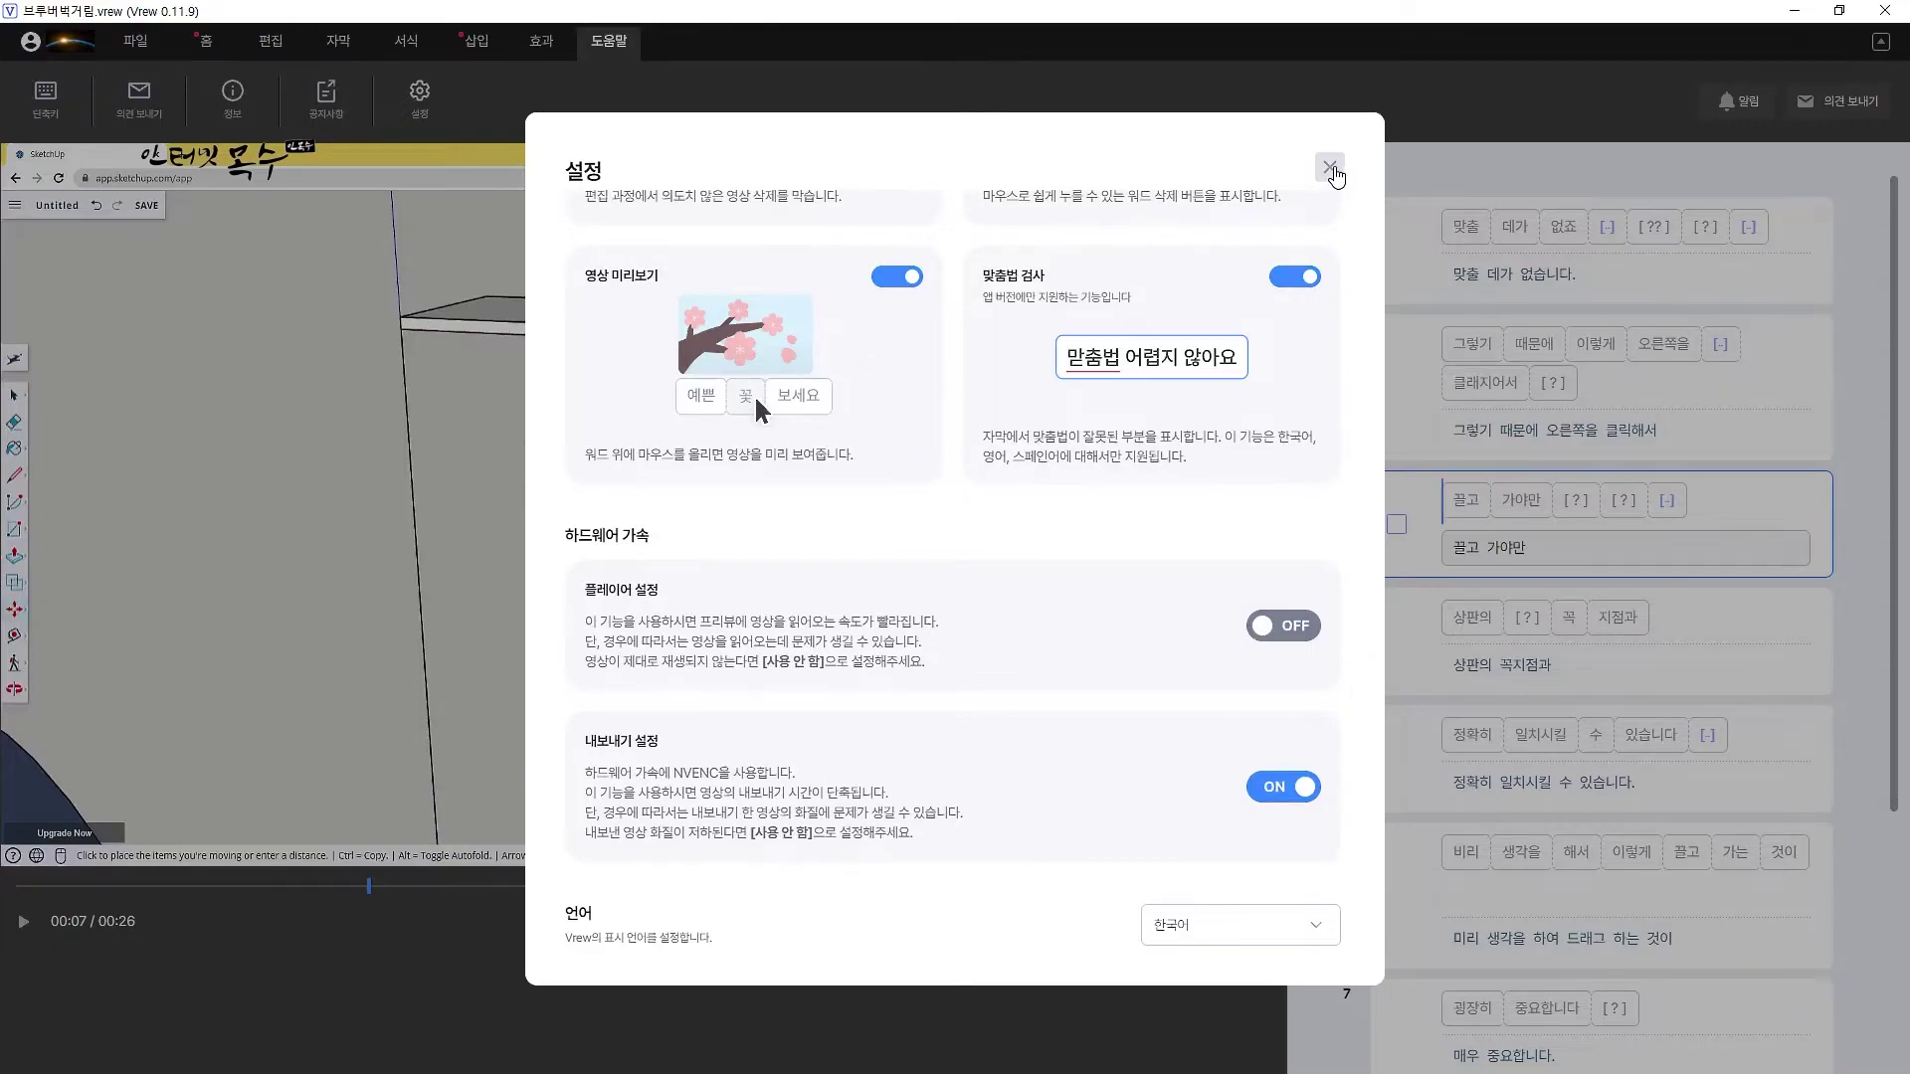
{"action": "left_click", "coordinate": [1331, 167]}
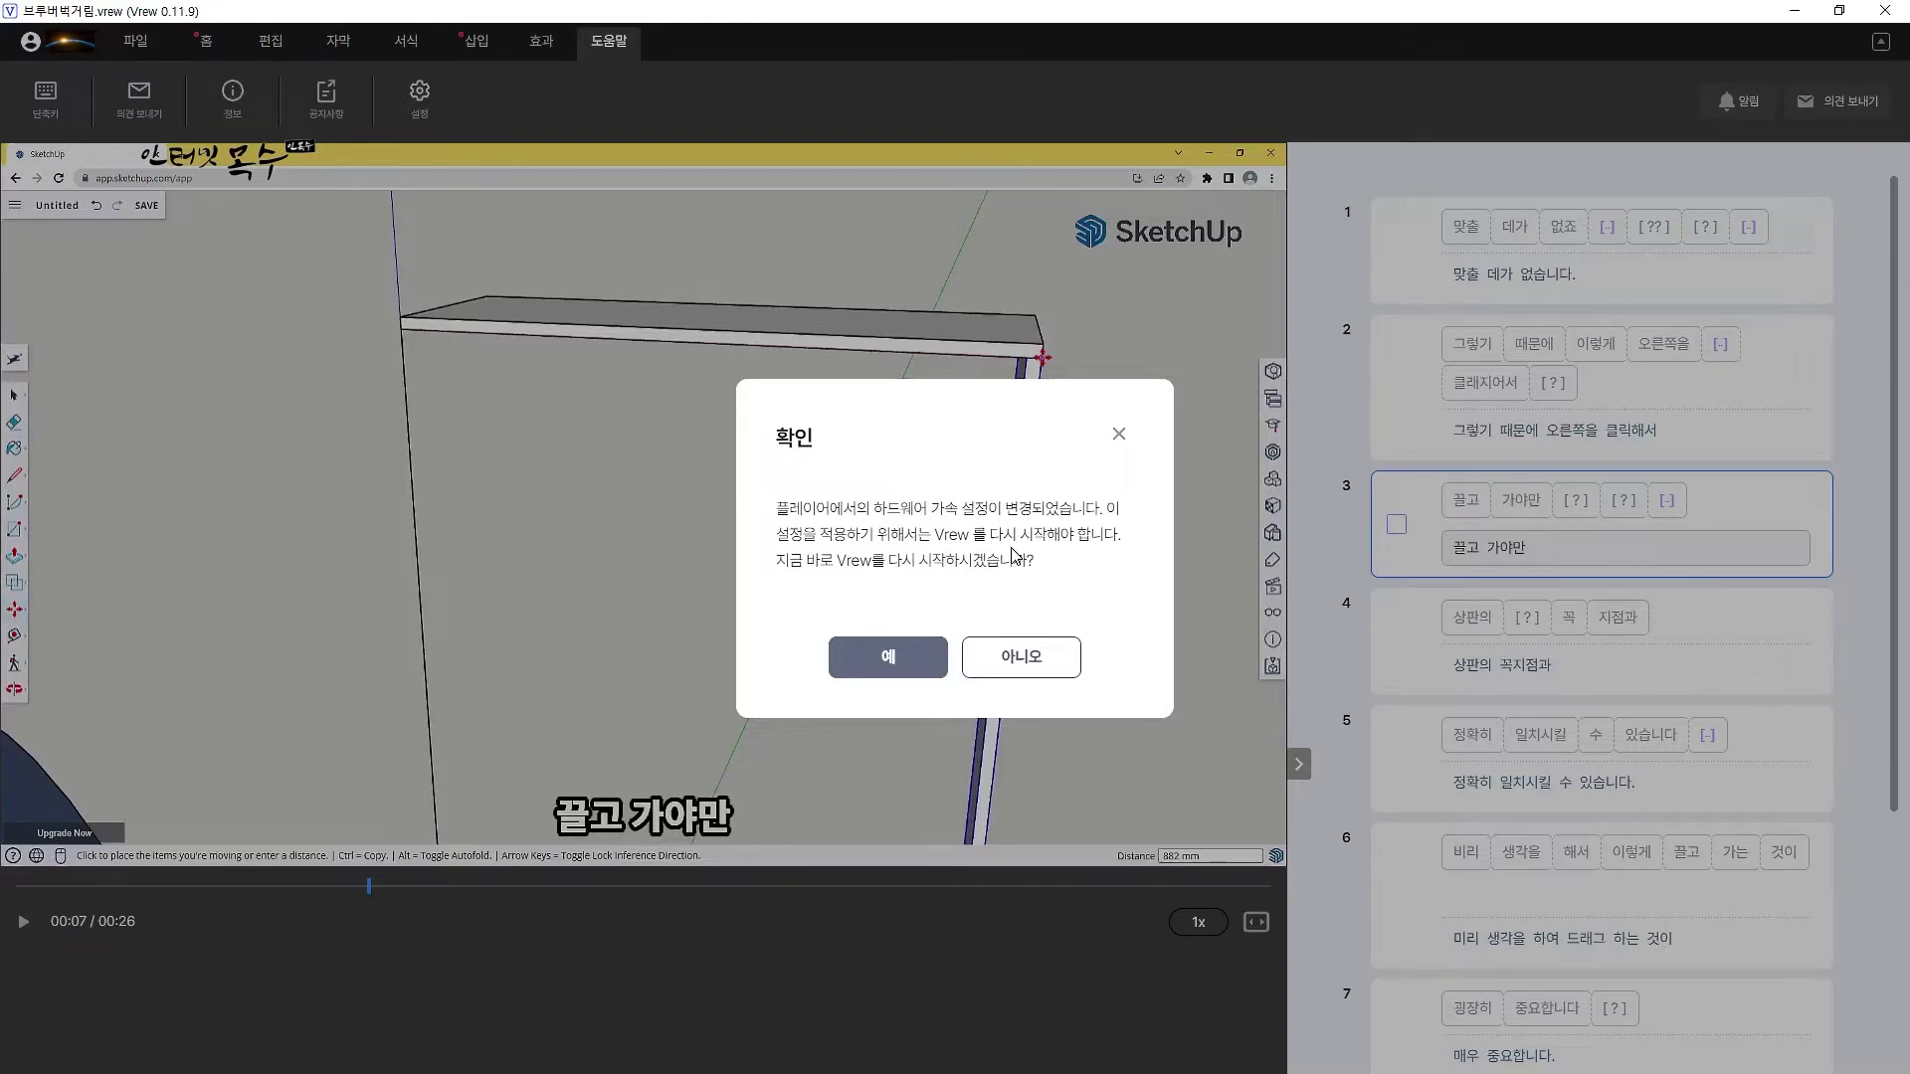
{"action": "left_click", "coordinate": [886, 661]}
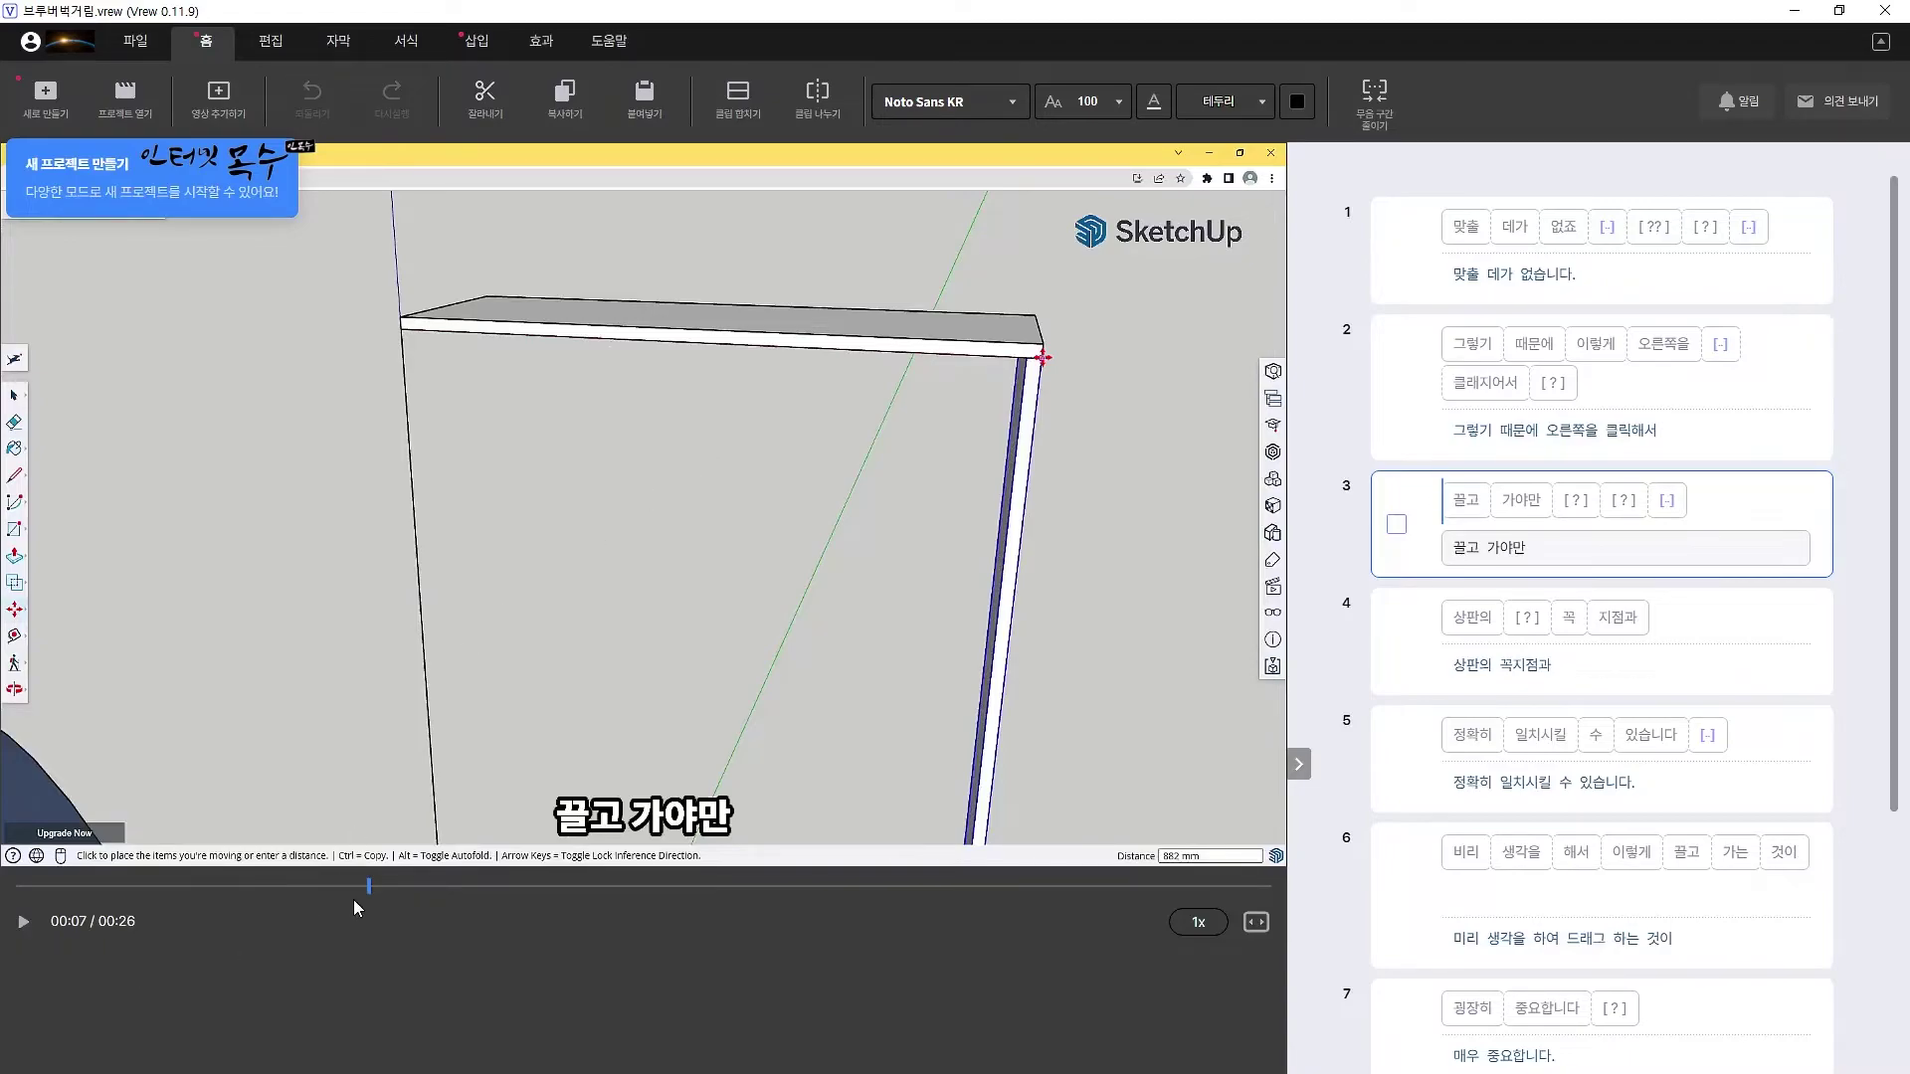
- Replay the preview from 00:00 to the end with a pause midway to check playback after the restart
{"action": "left_click_drag", "start_coordinate": [369, 895], "coordinate": [5, 915]}
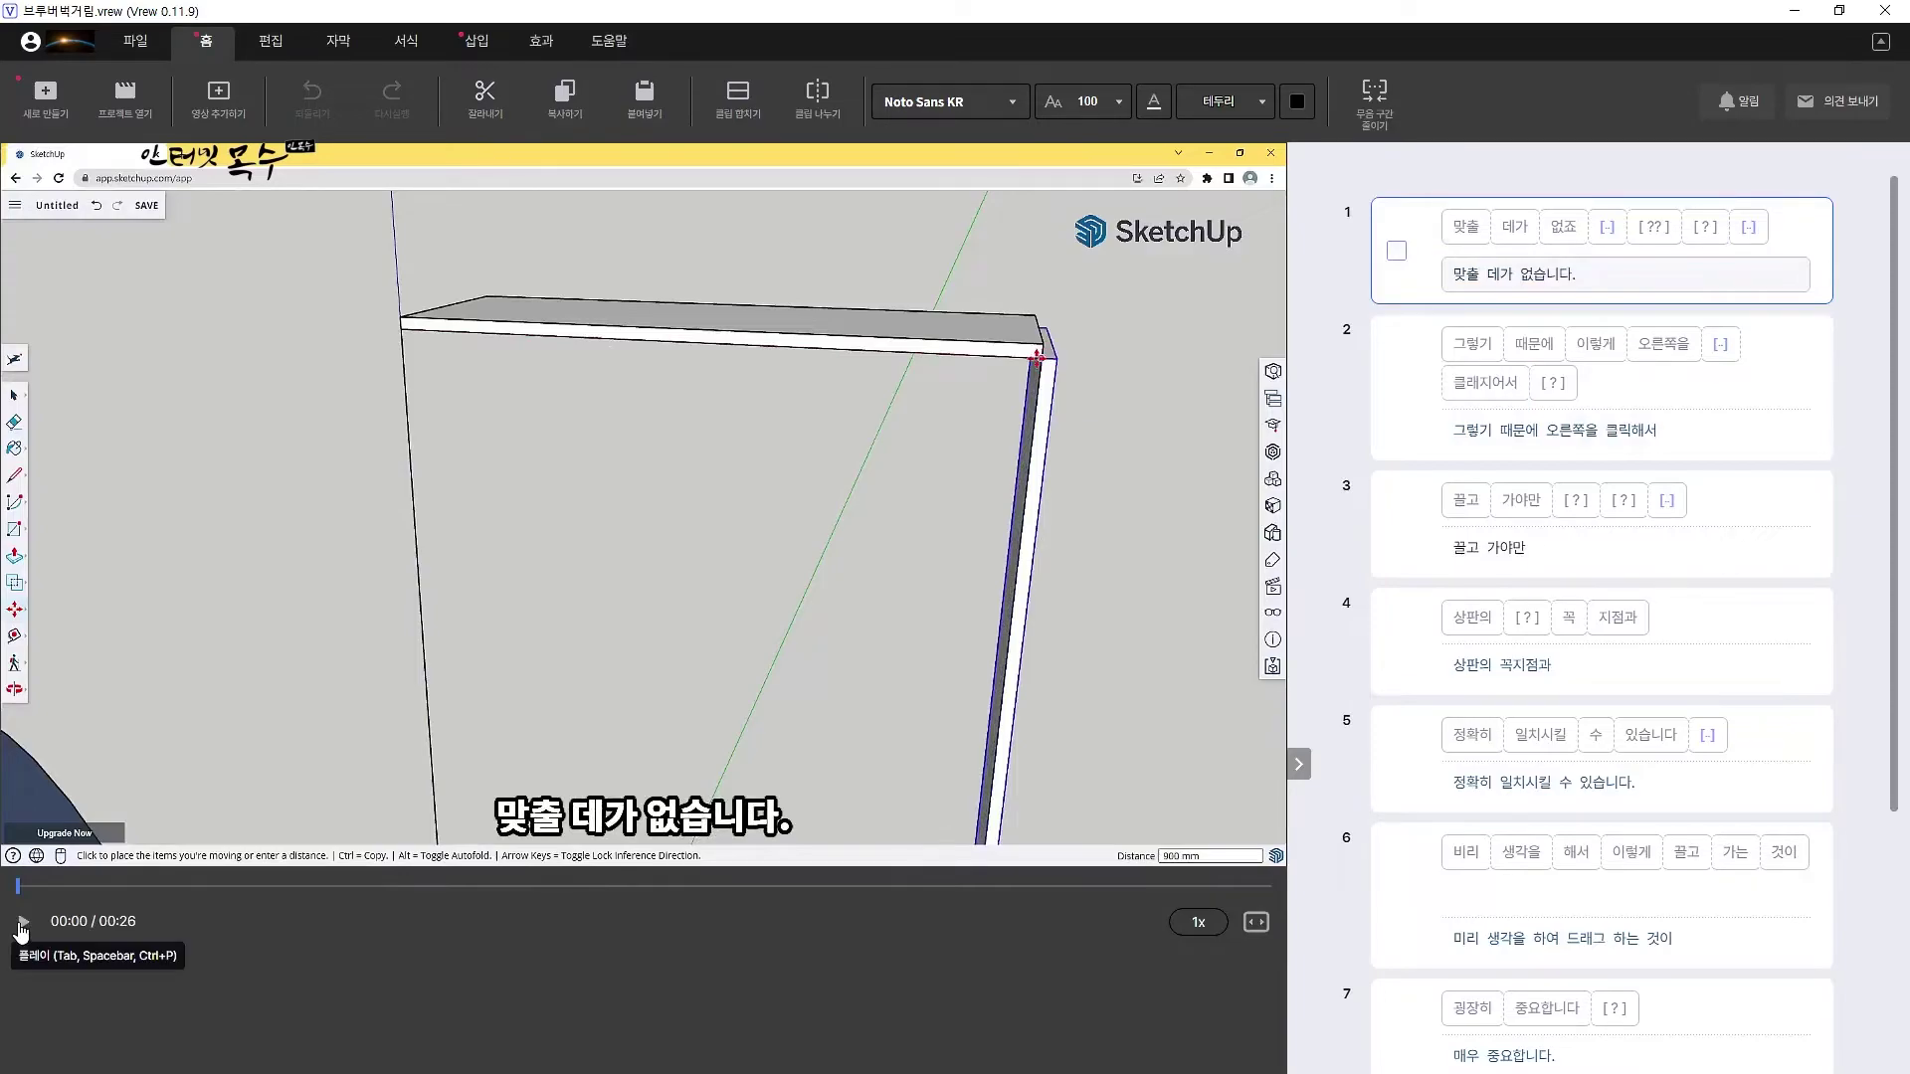
{"action": "left_click", "coordinate": [21, 928]}
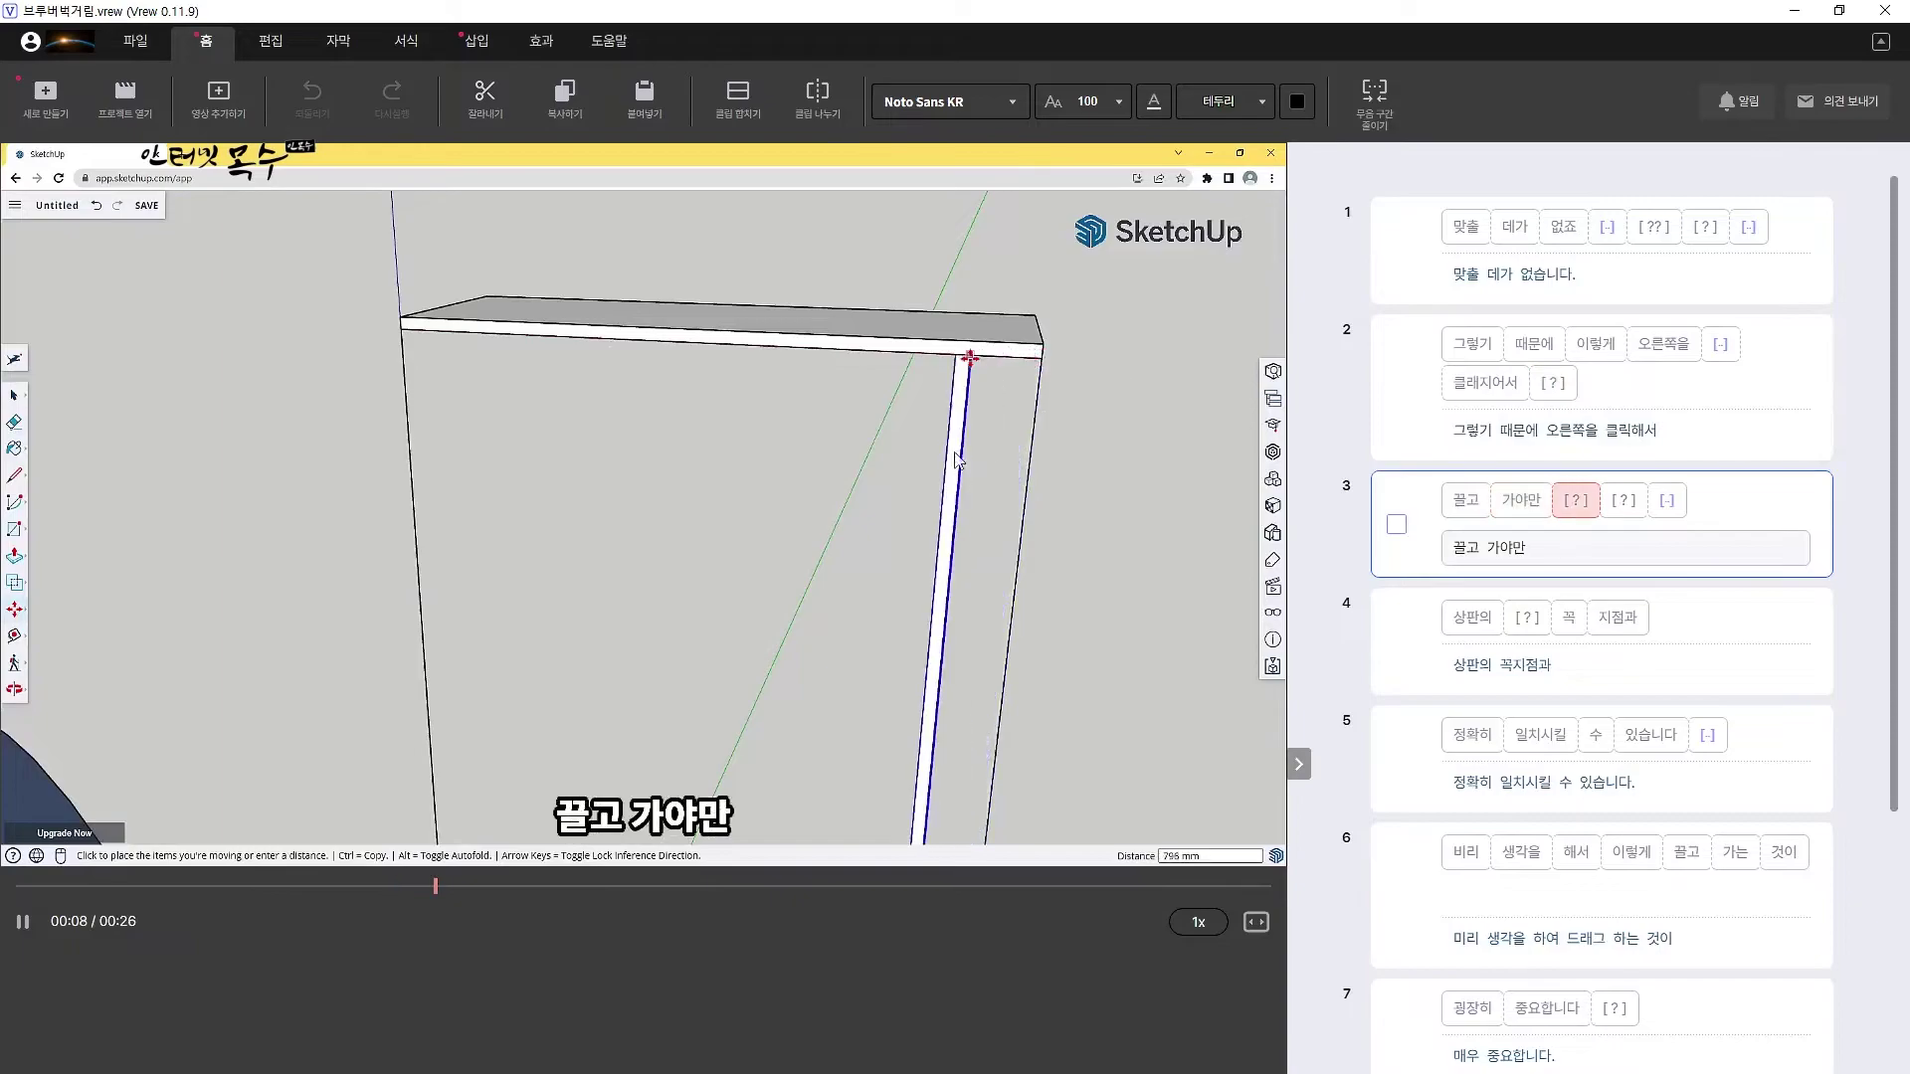
{"action": "left_click", "coordinate": [25, 924]}
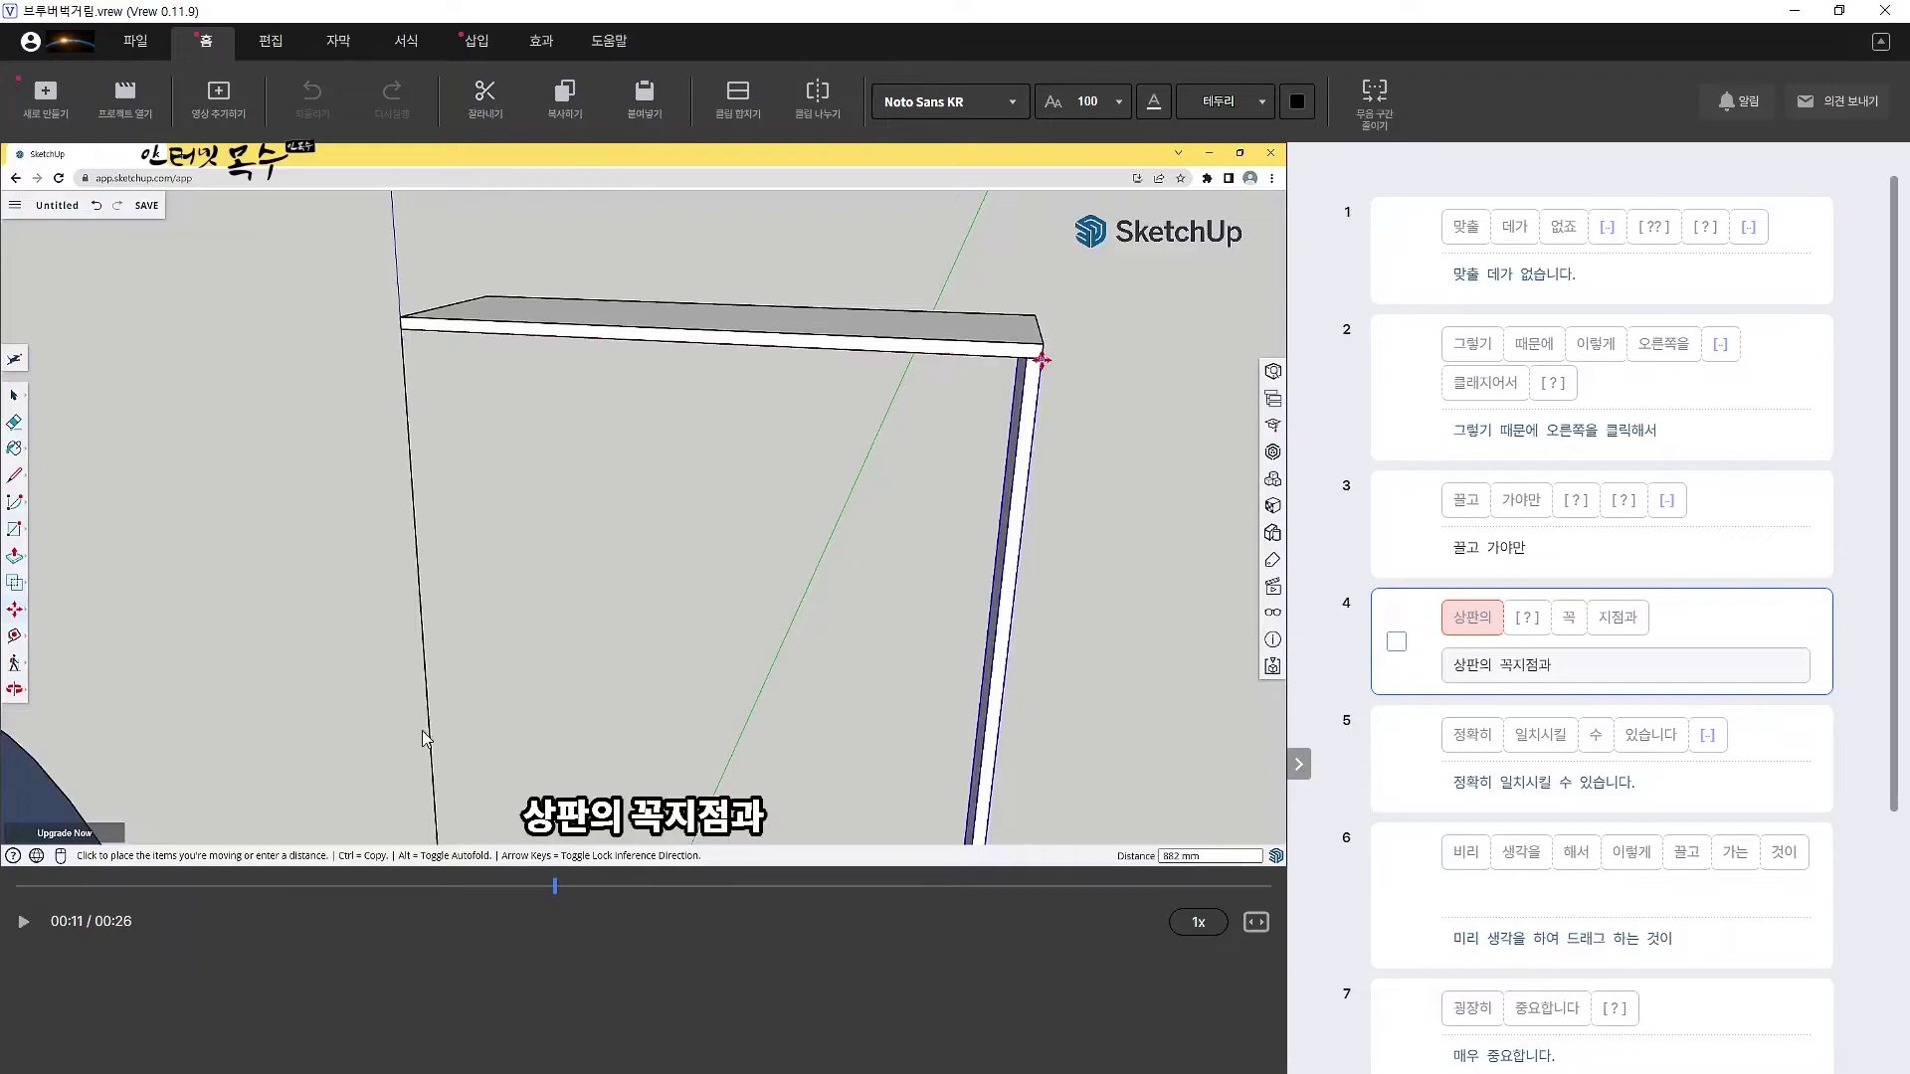
{"action": "left_click", "coordinate": [23, 925]}
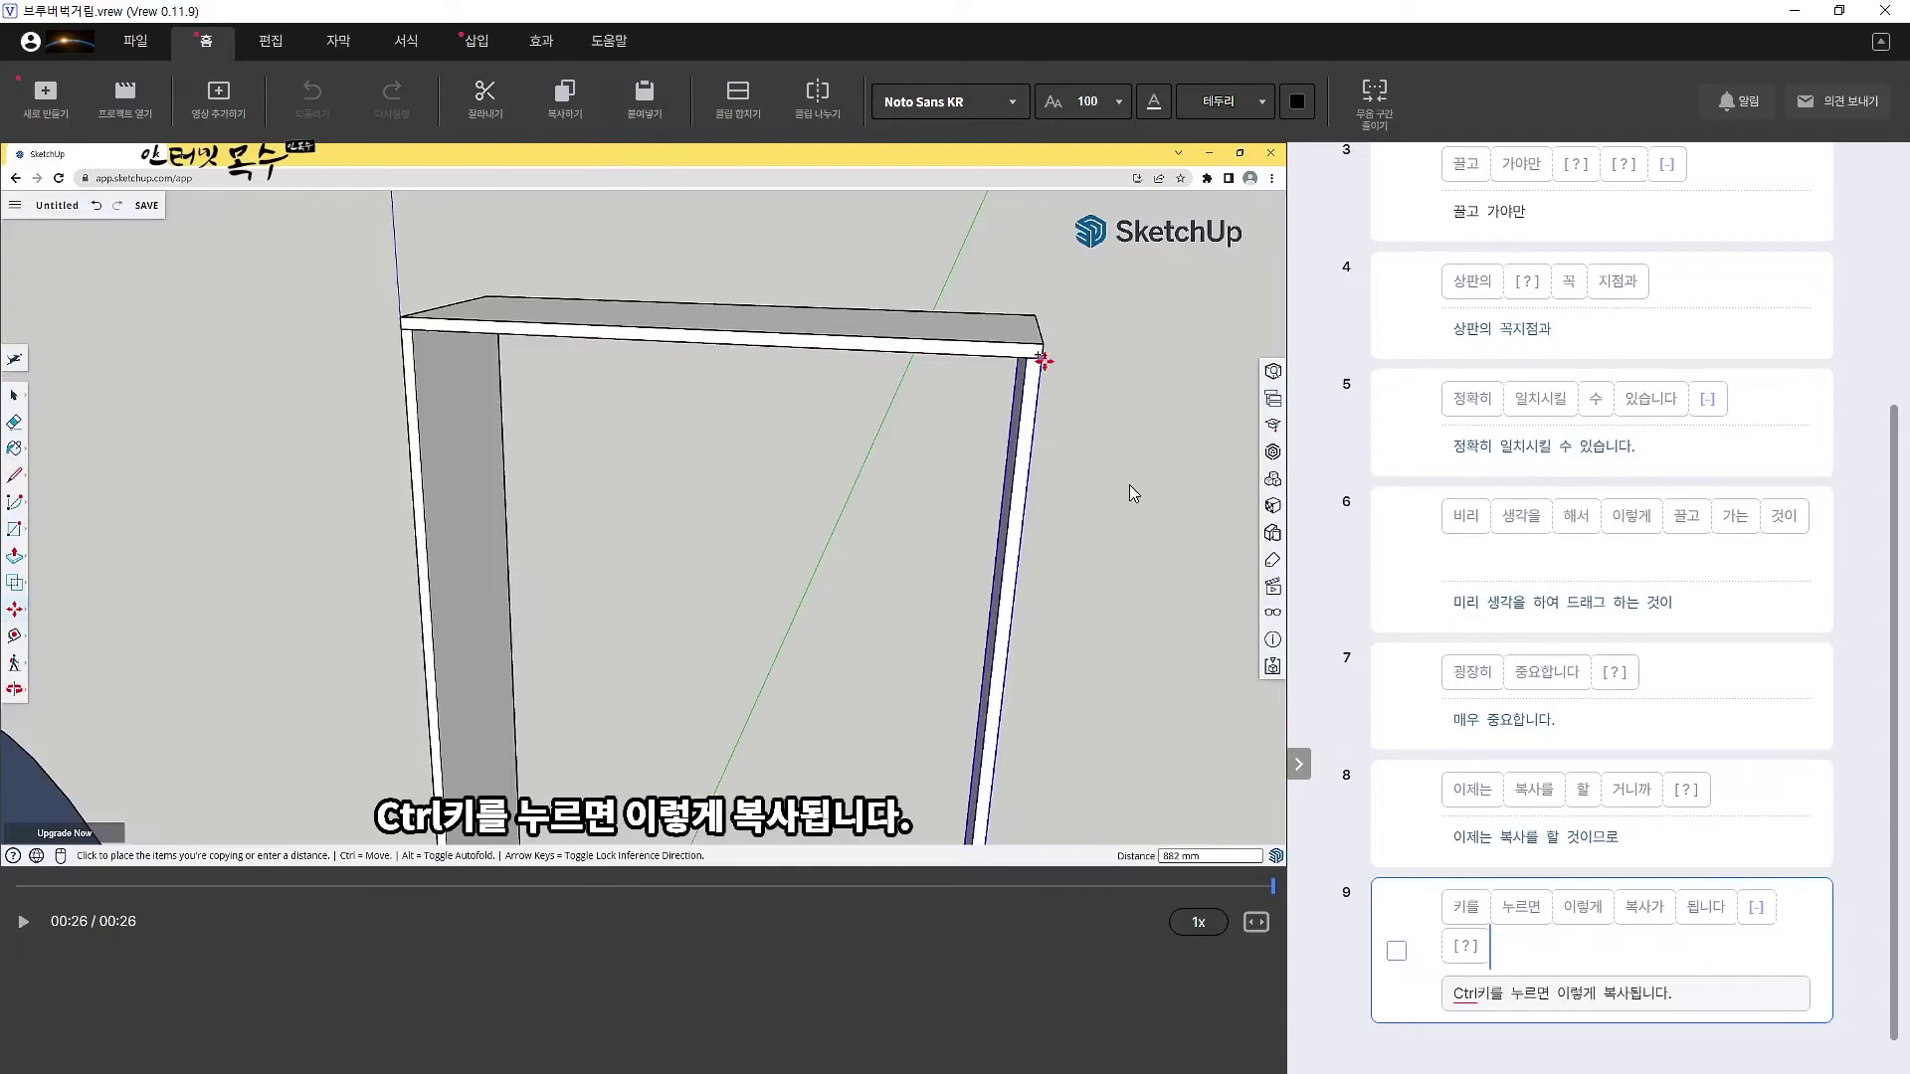
- Jump to various timeline points and to caption clips 1 and 6 to check that the preview frame updates correctly
{"action": "left_click", "coordinate": [245, 896]}
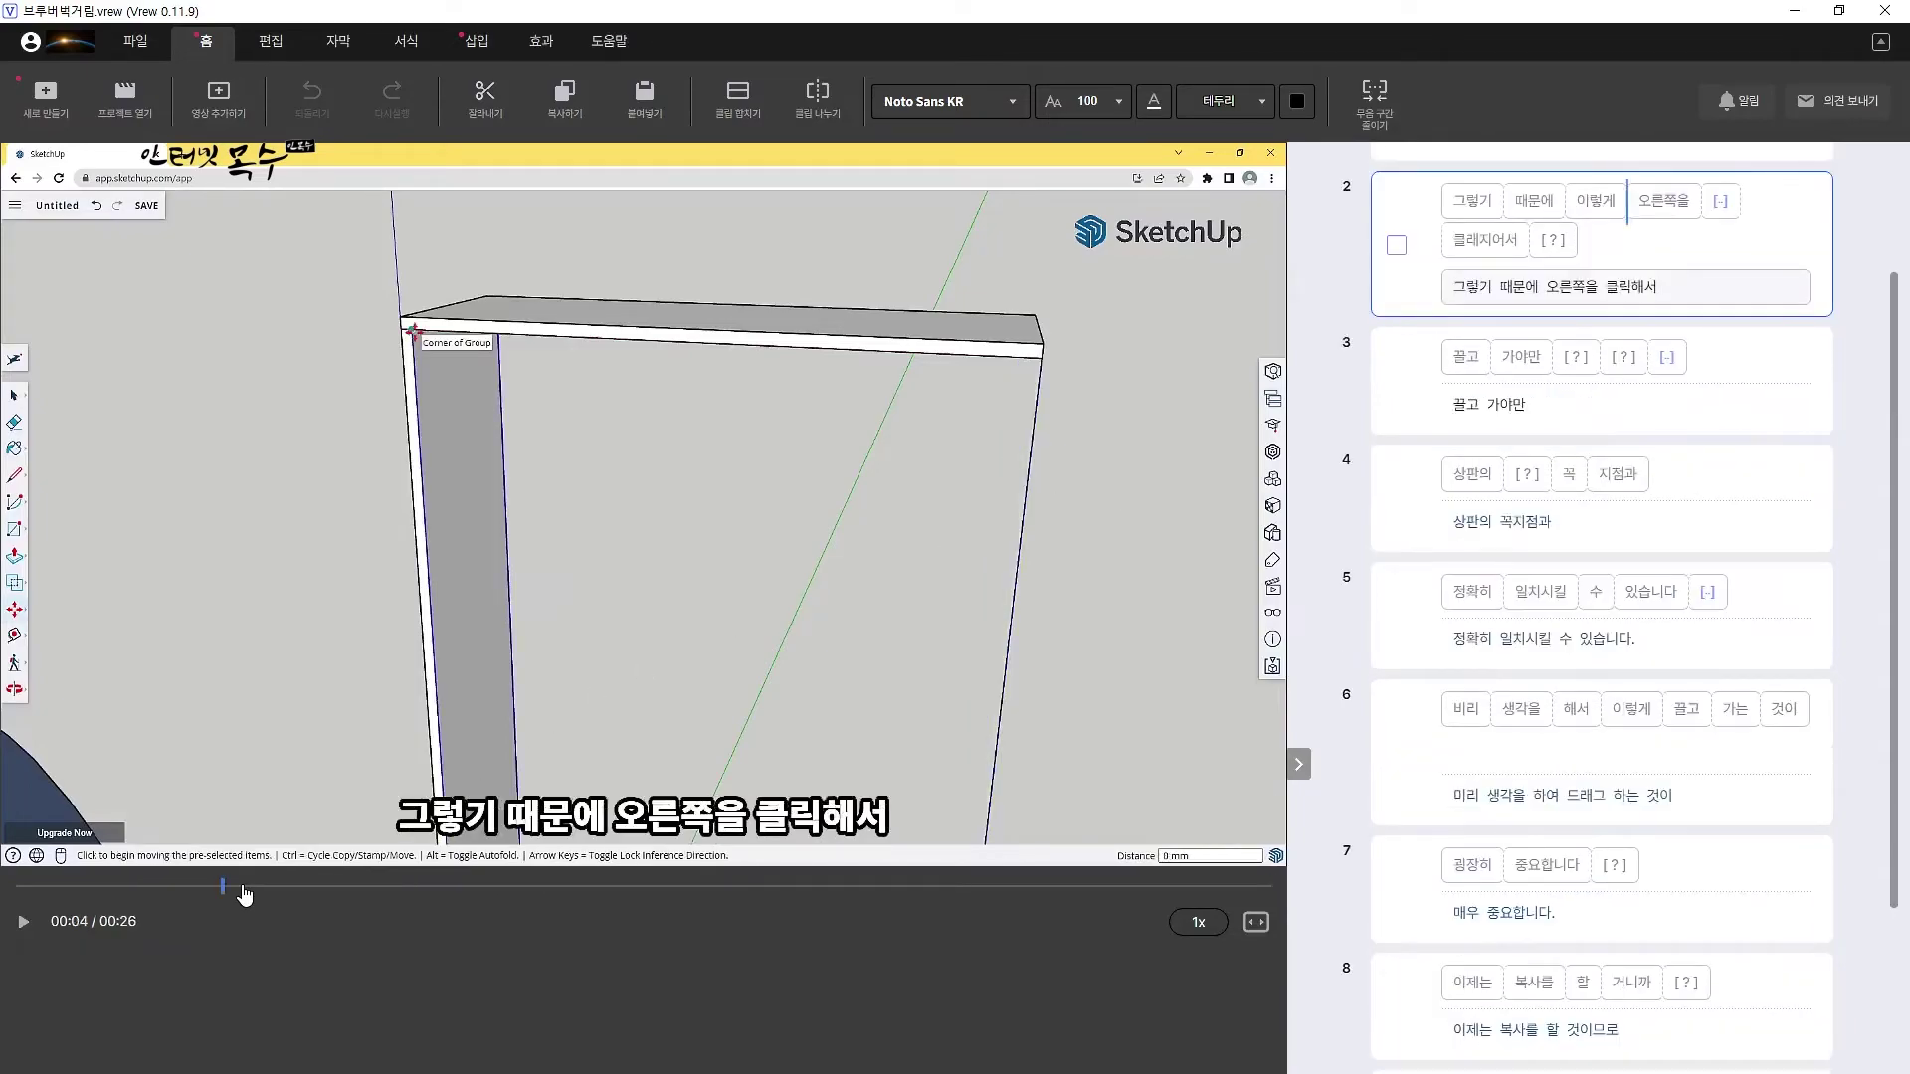
{"action": "left_click", "coordinate": [488, 902]}
{"action": "left_click", "coordinate": [687, 893]}
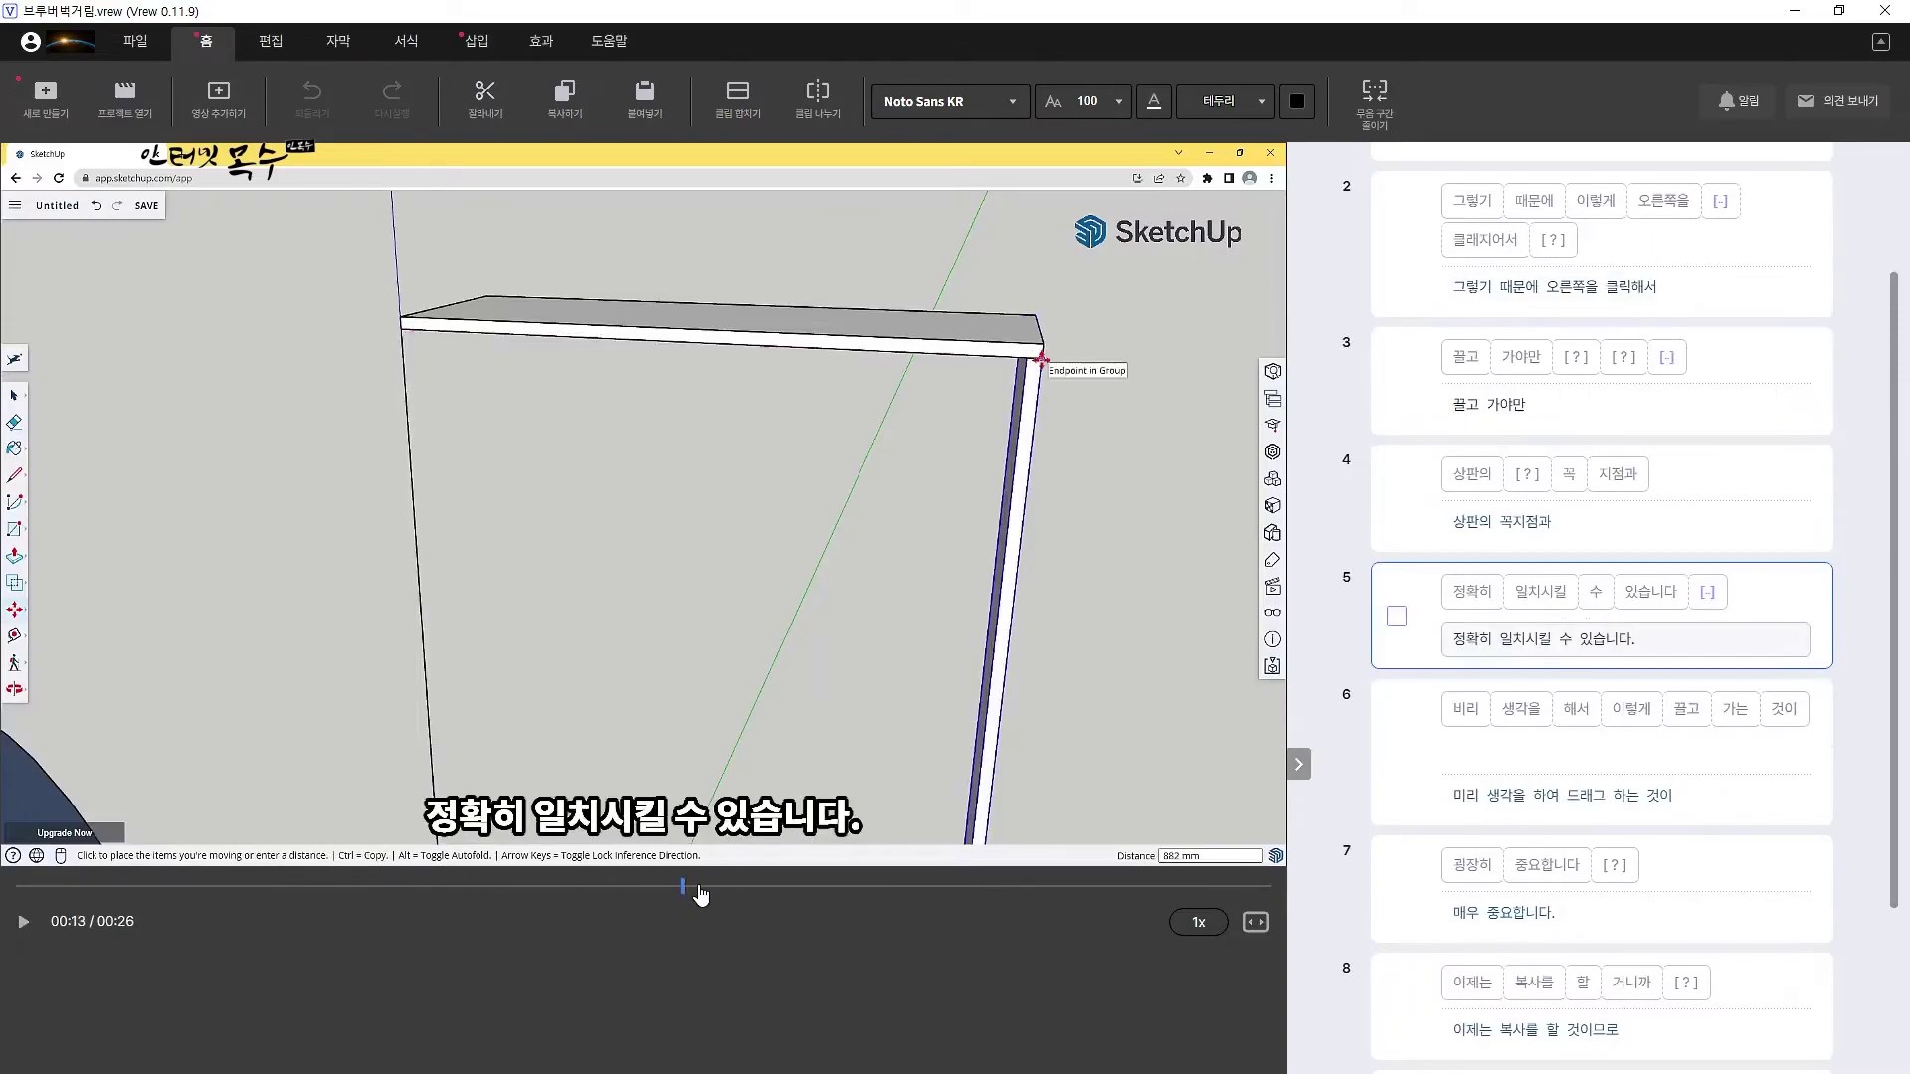
{"action": "left_click", "coordinate": [222, 888]}
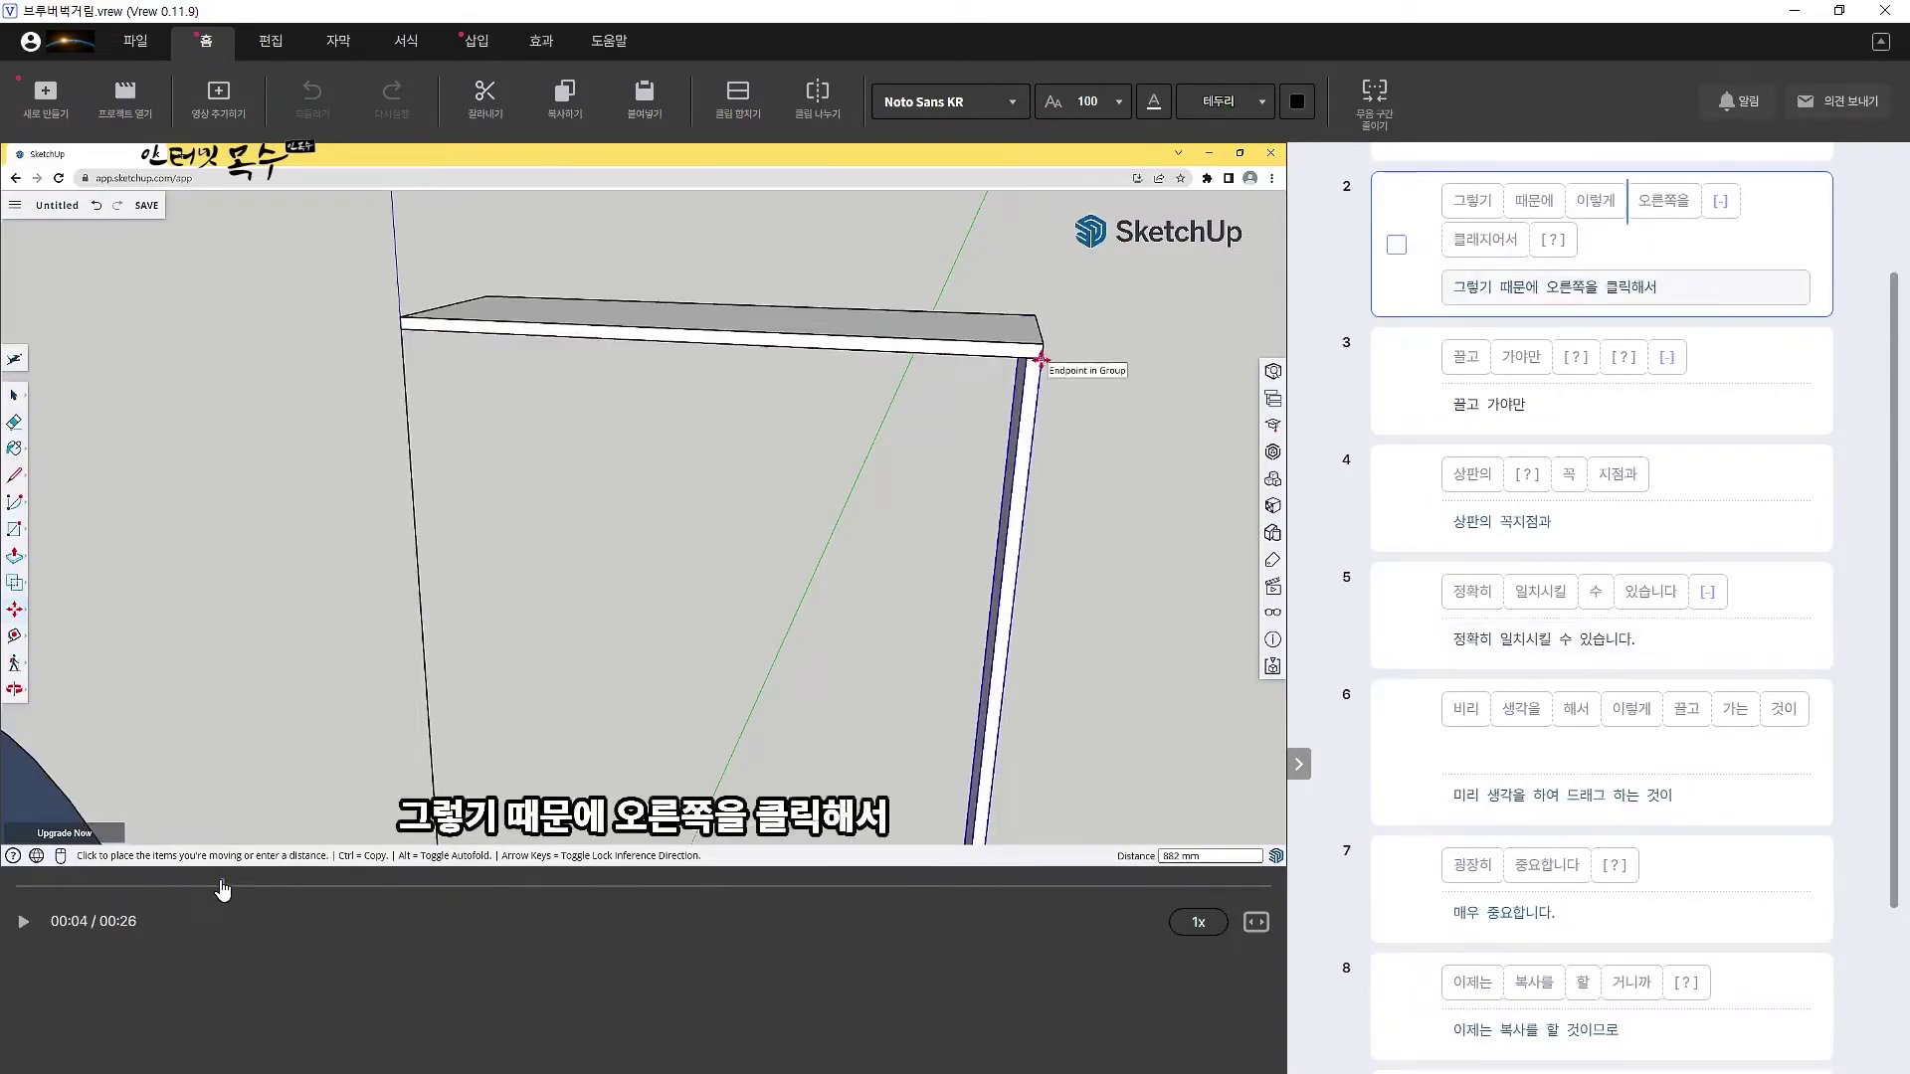
{"action": "left_click", "coordinate": [976, 893]}
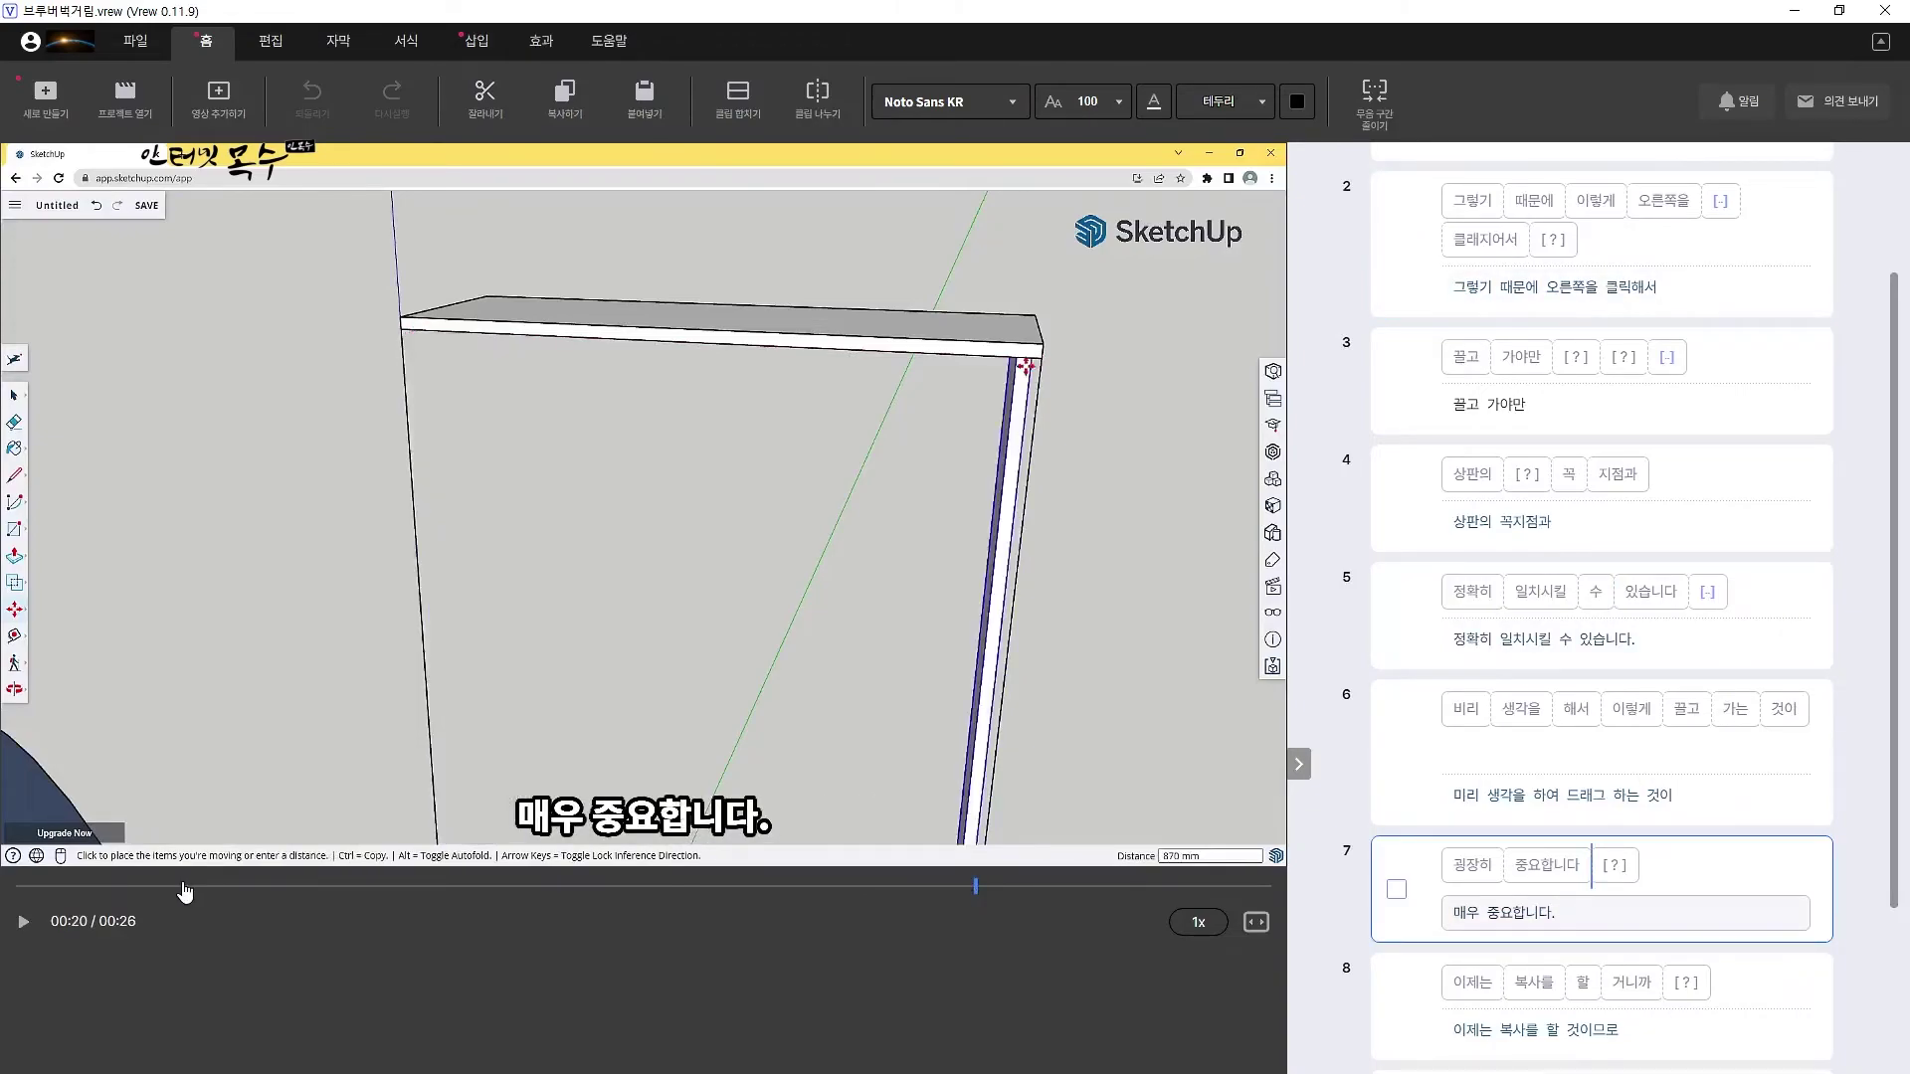
{"action": "left_click", "coordinate": [185, 888]}
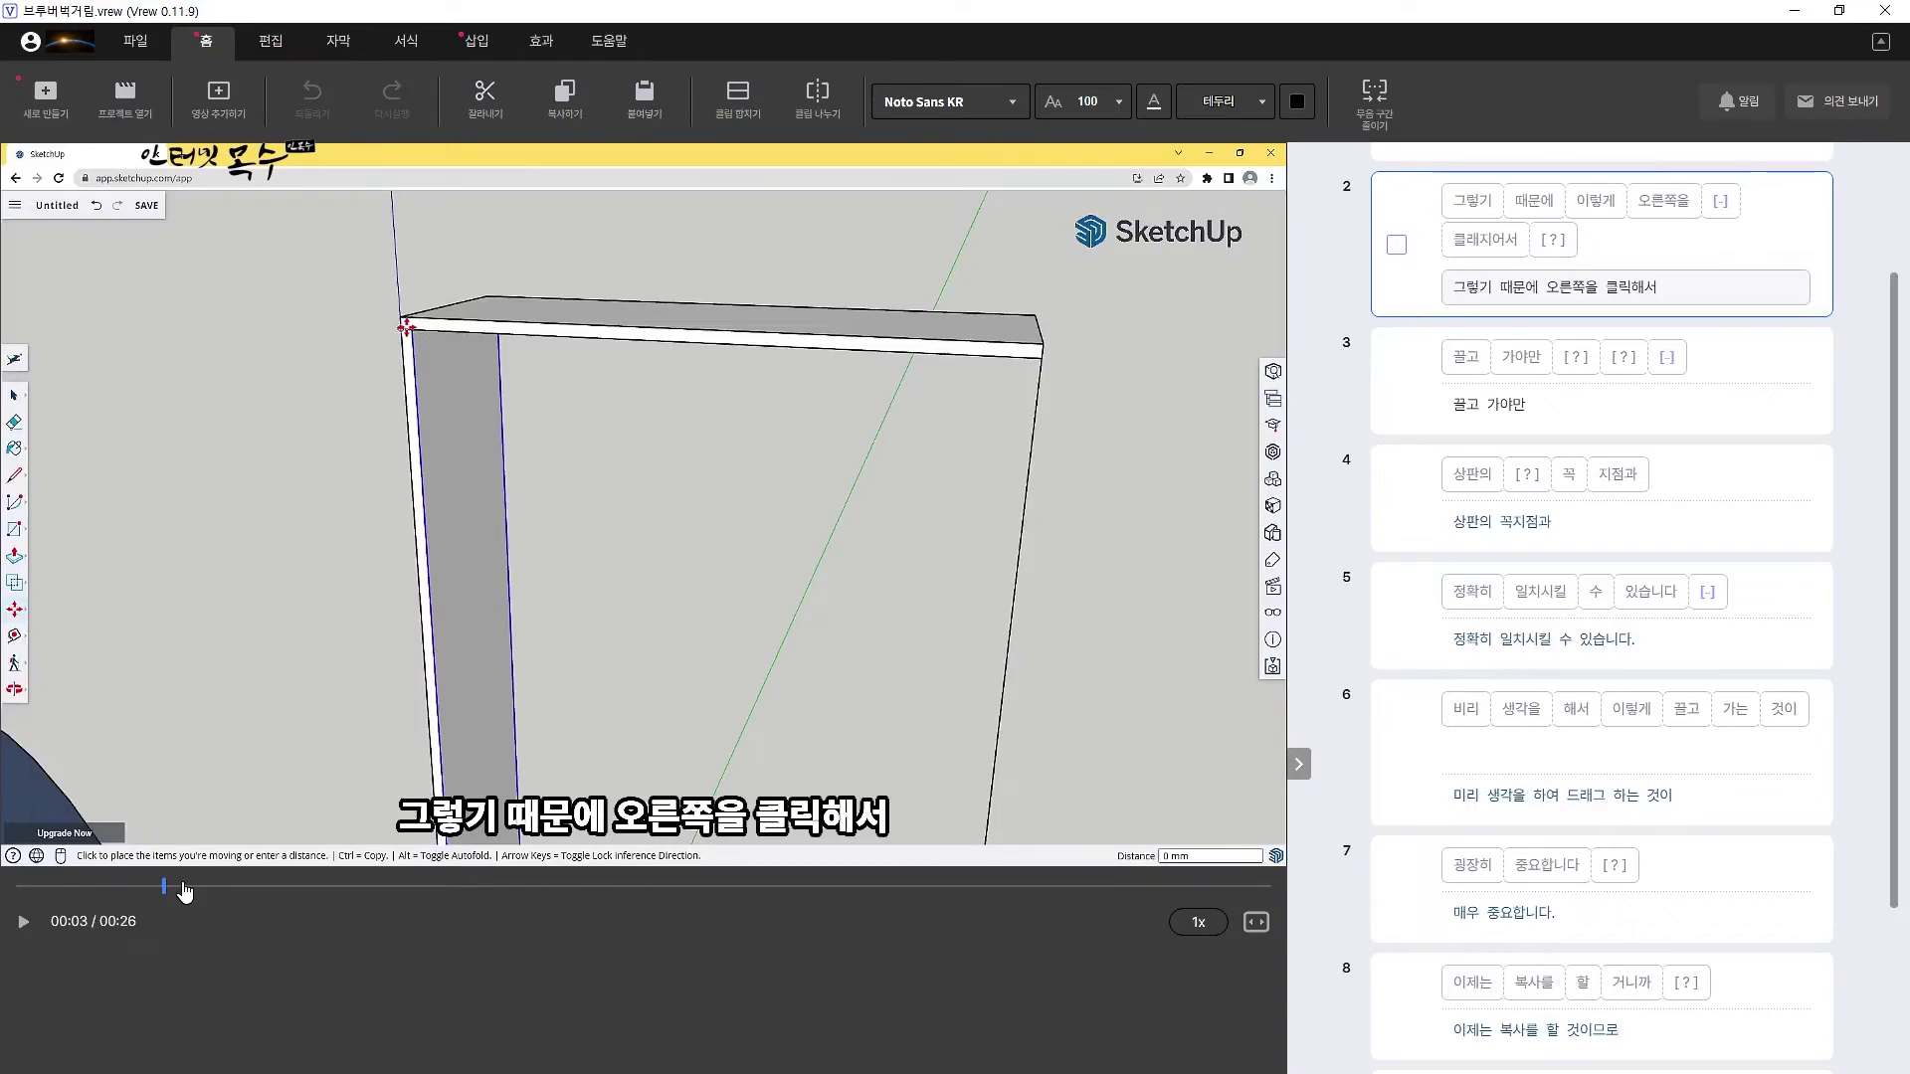
{"action": "left_click", "coordinate": [468, 886]}
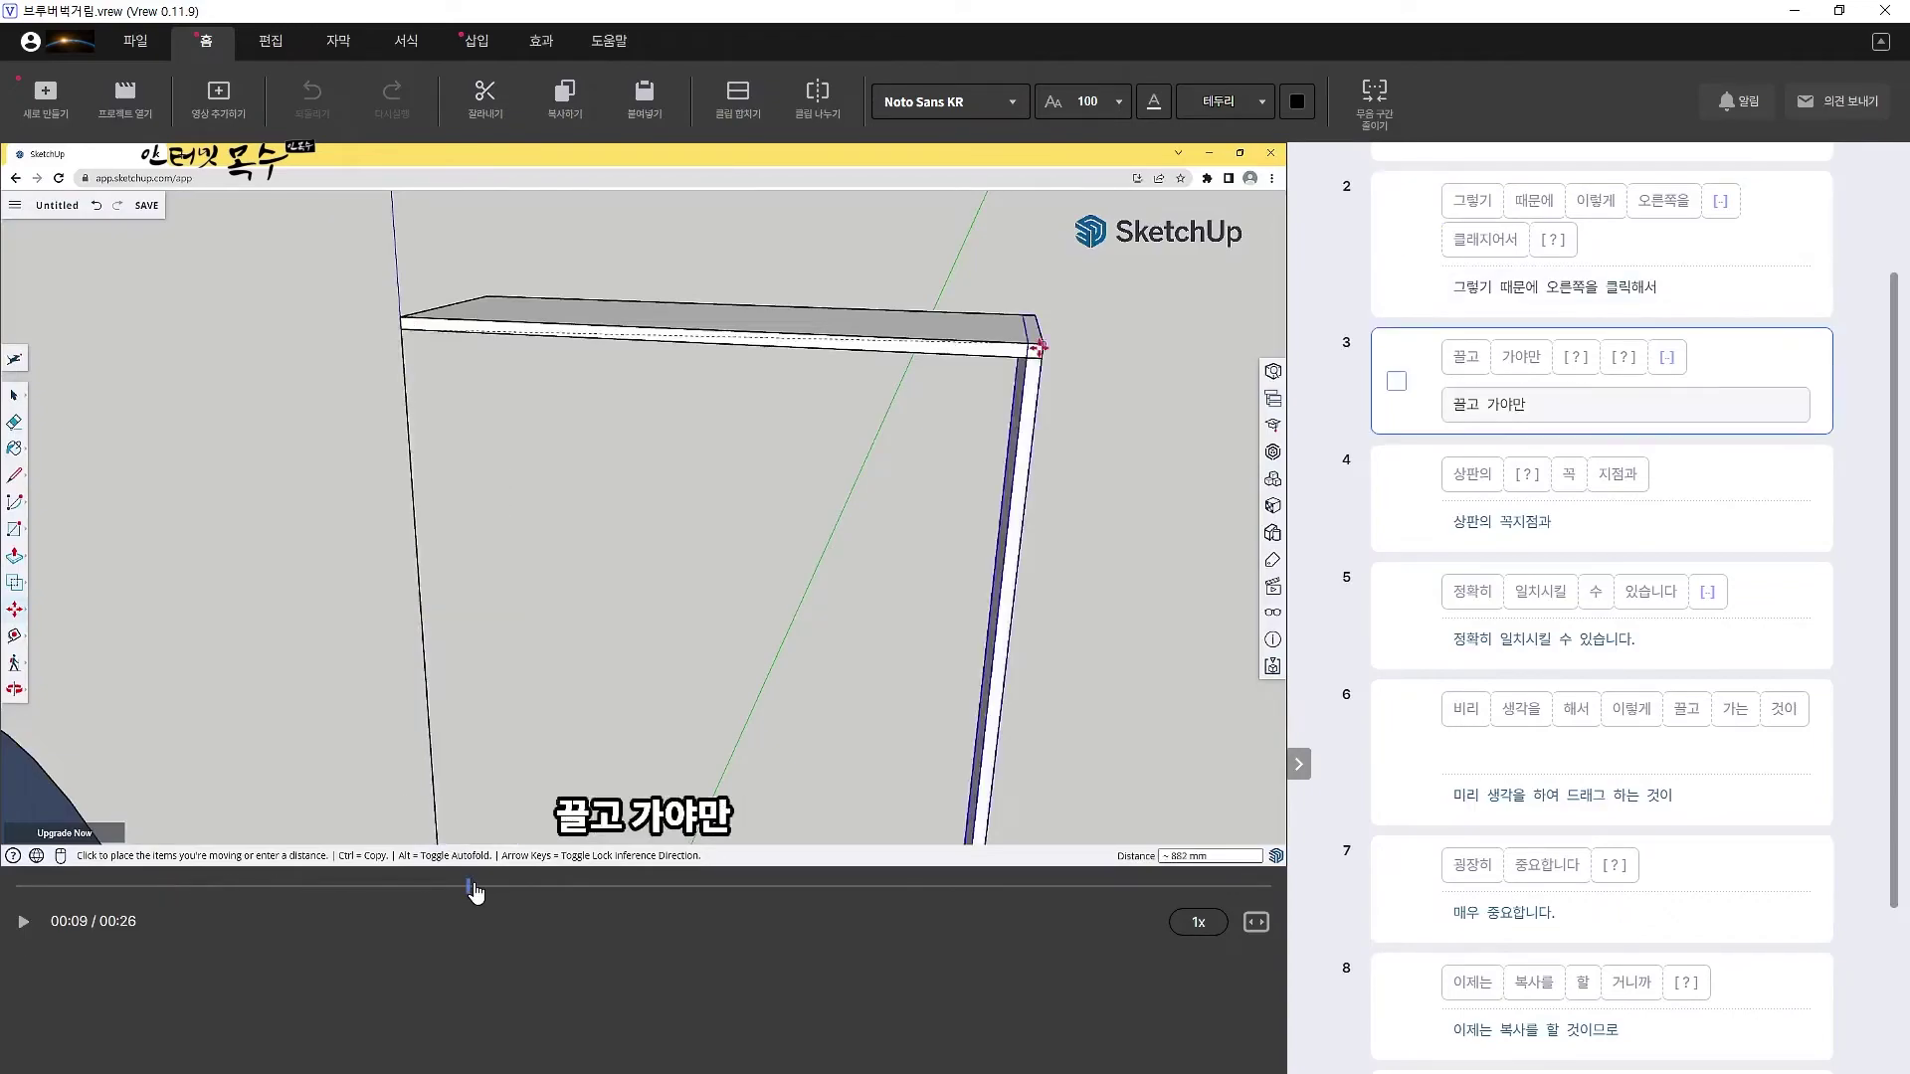
{"action": "left_click", "coordinate": [1023, 887]}
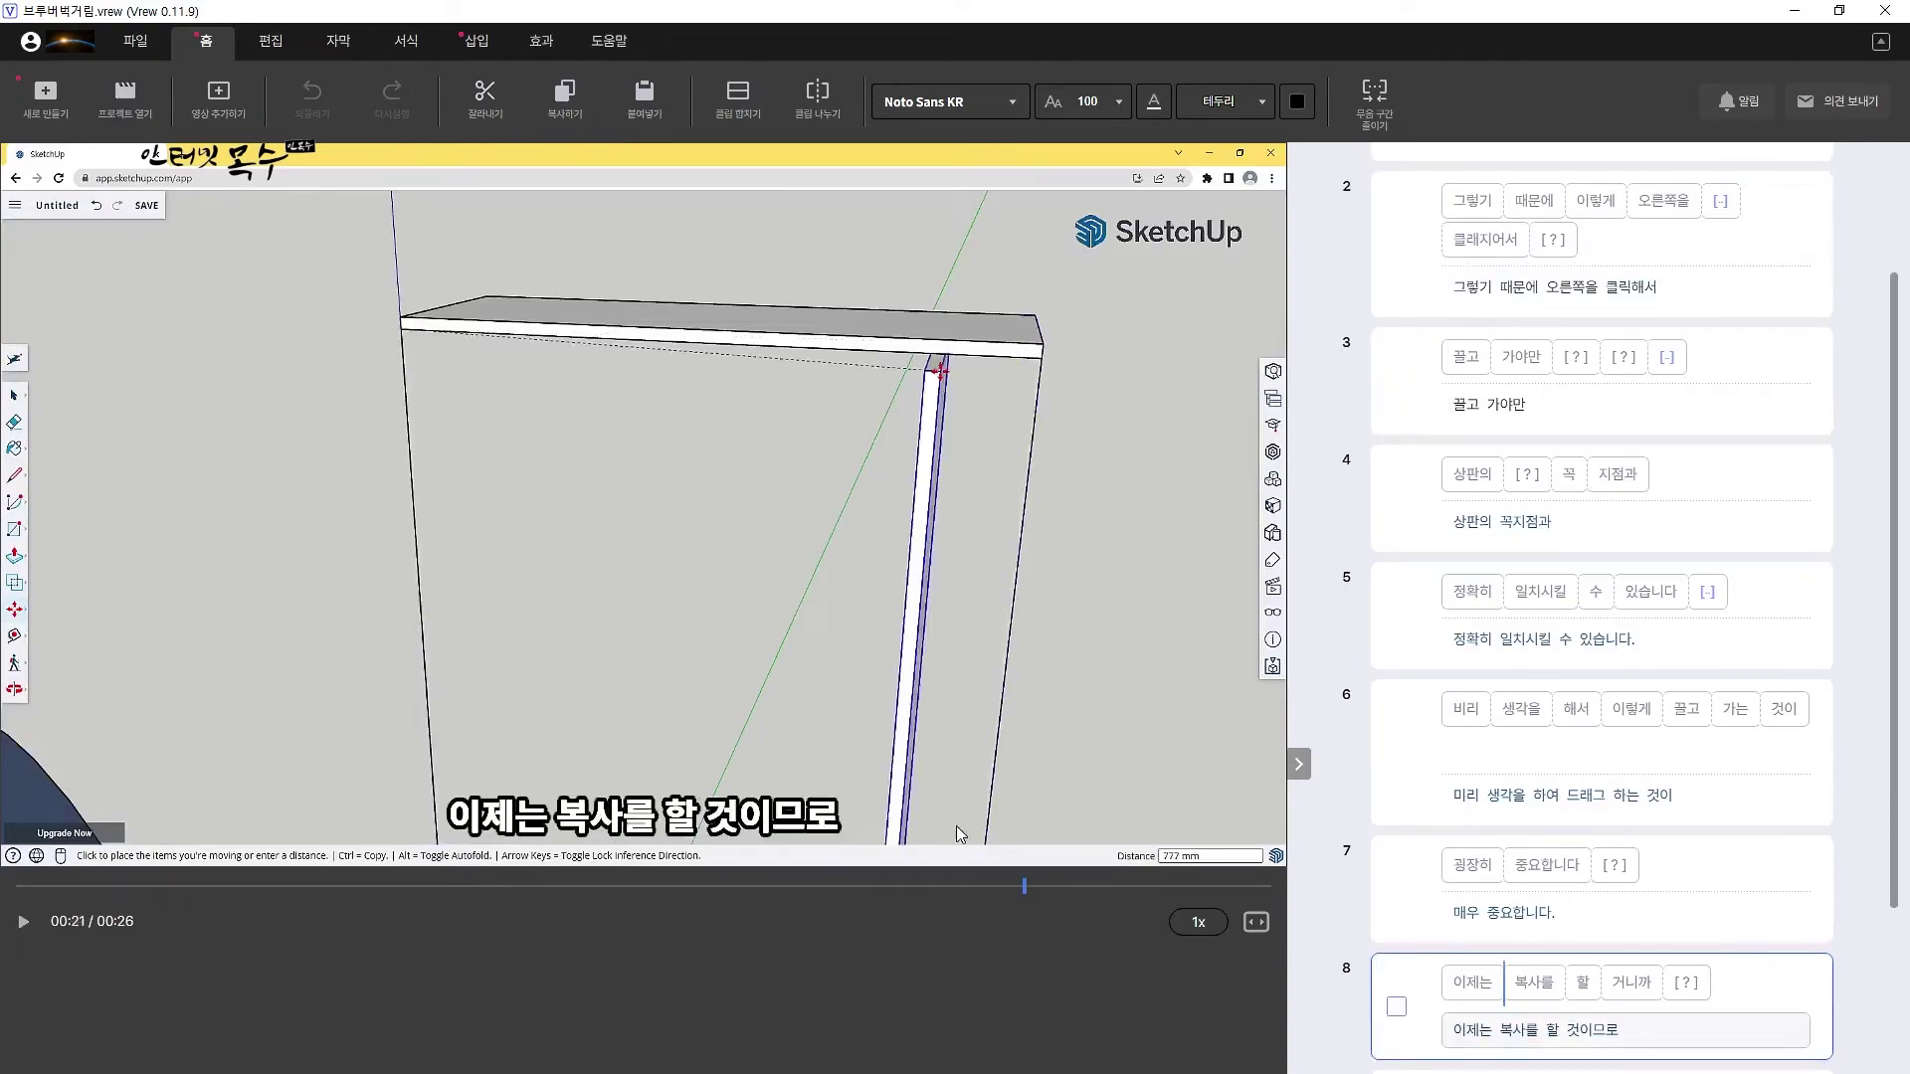
{"action": "scroll", "coordinate": [1455, 317], "scroll_direction": "up", "scroll_amount": 2}
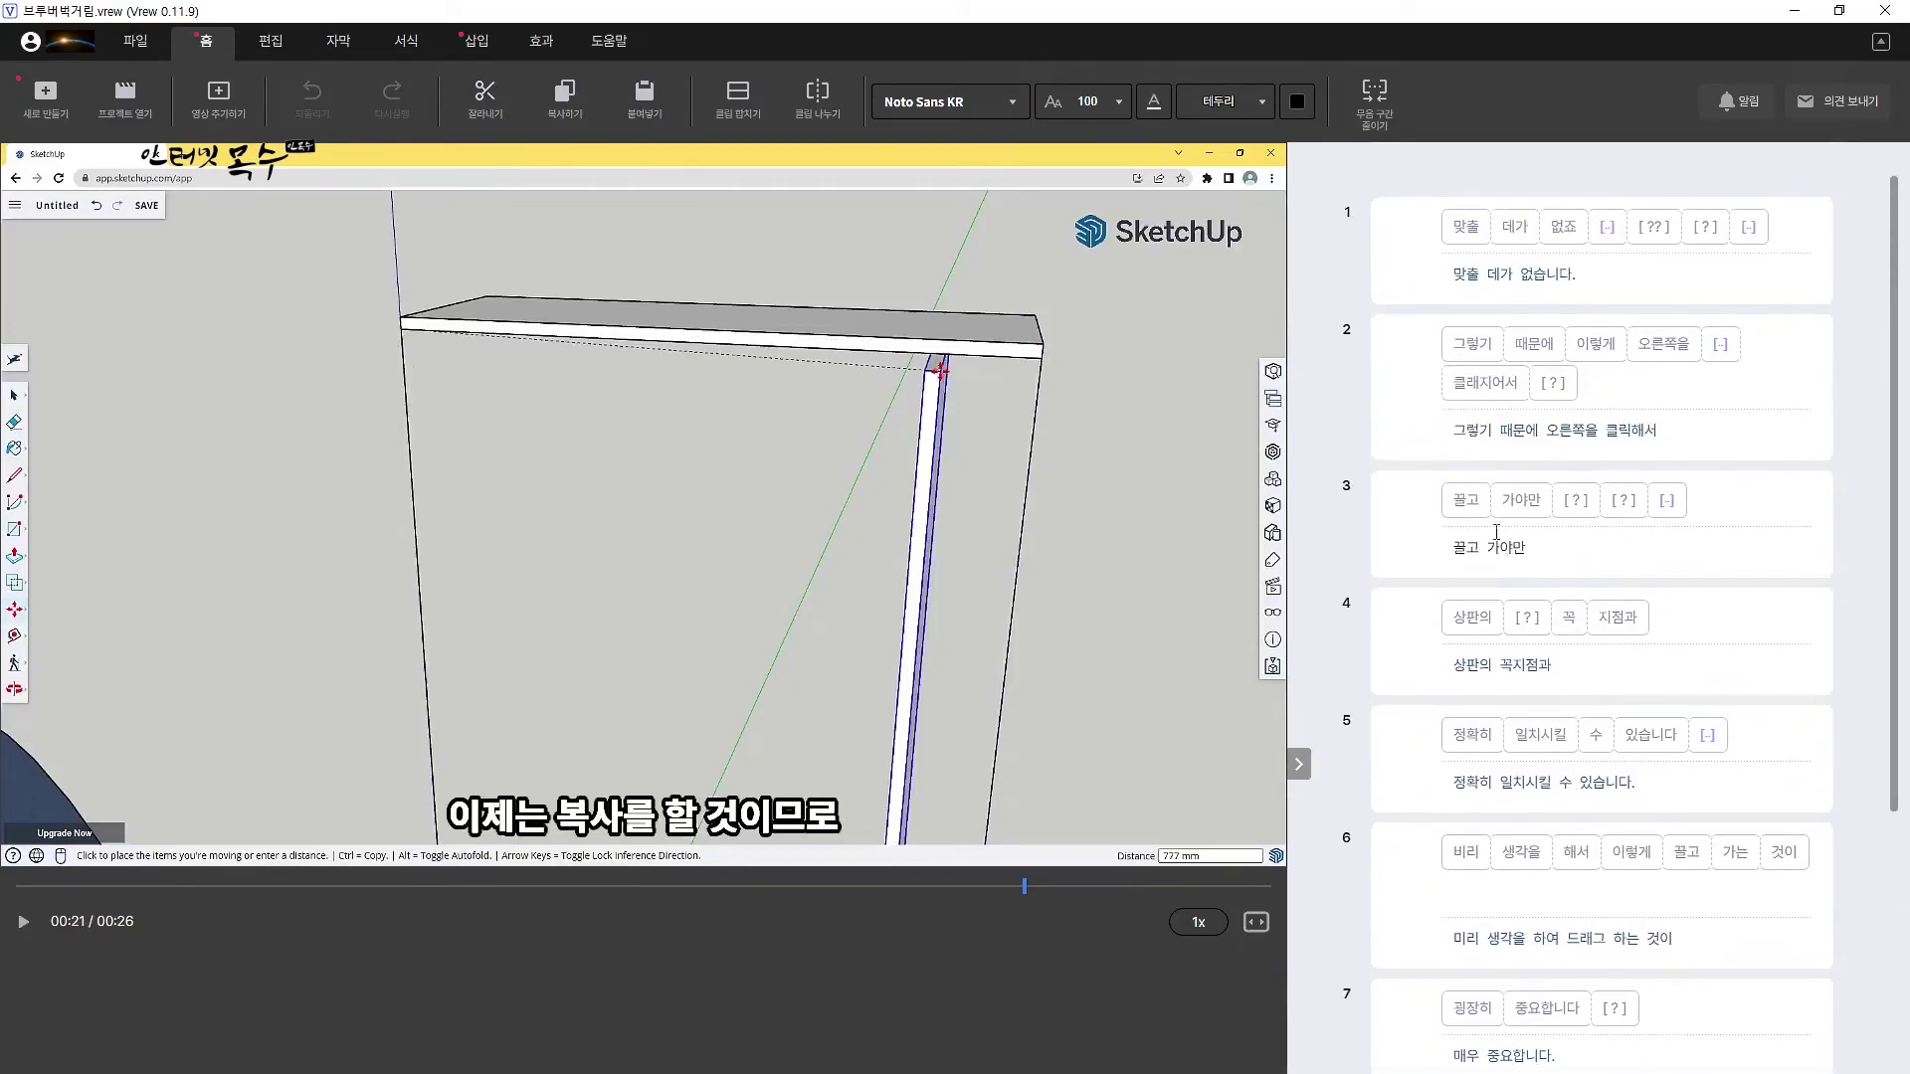
{"action": "left_click", "coordinate": [1454, 229]}
{"action": "left_click", "coordinate": [1496, 857]}
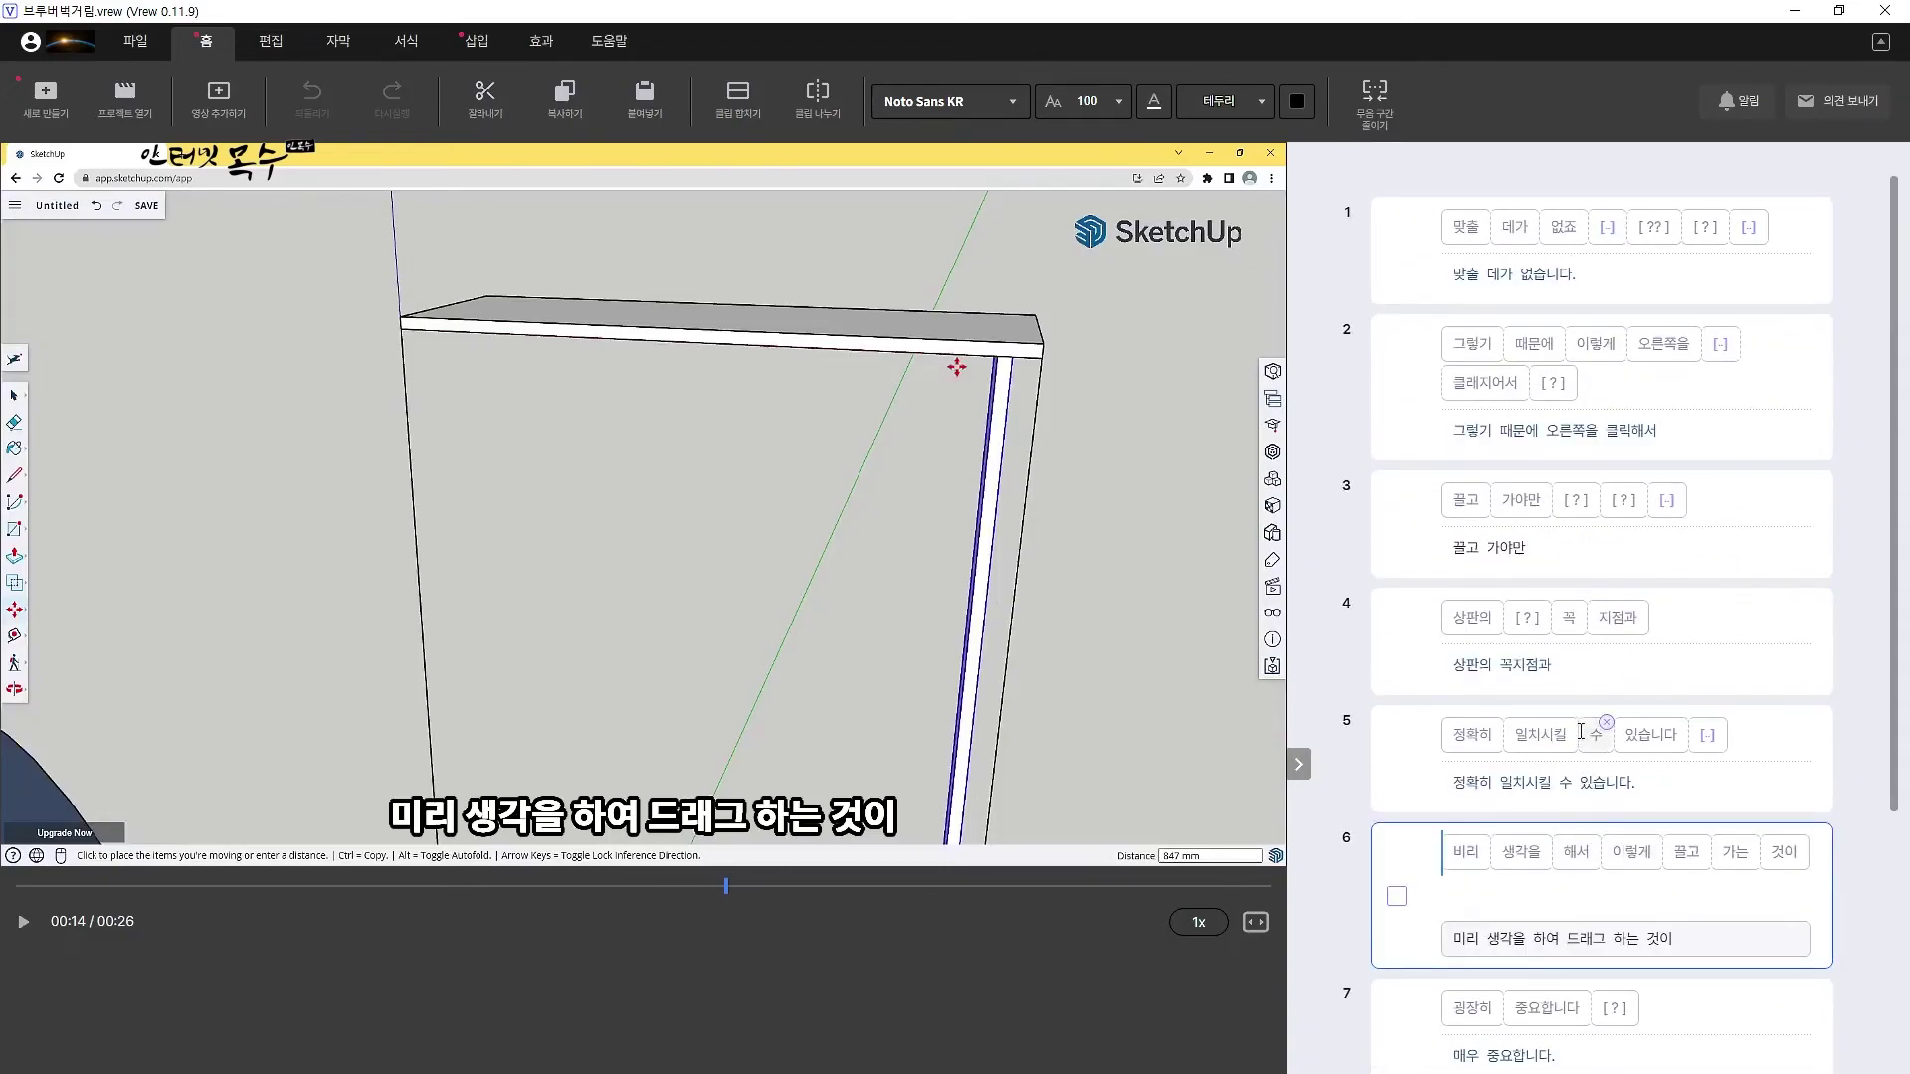
{"action": "left_click", "coordinate": [1447, 260]}
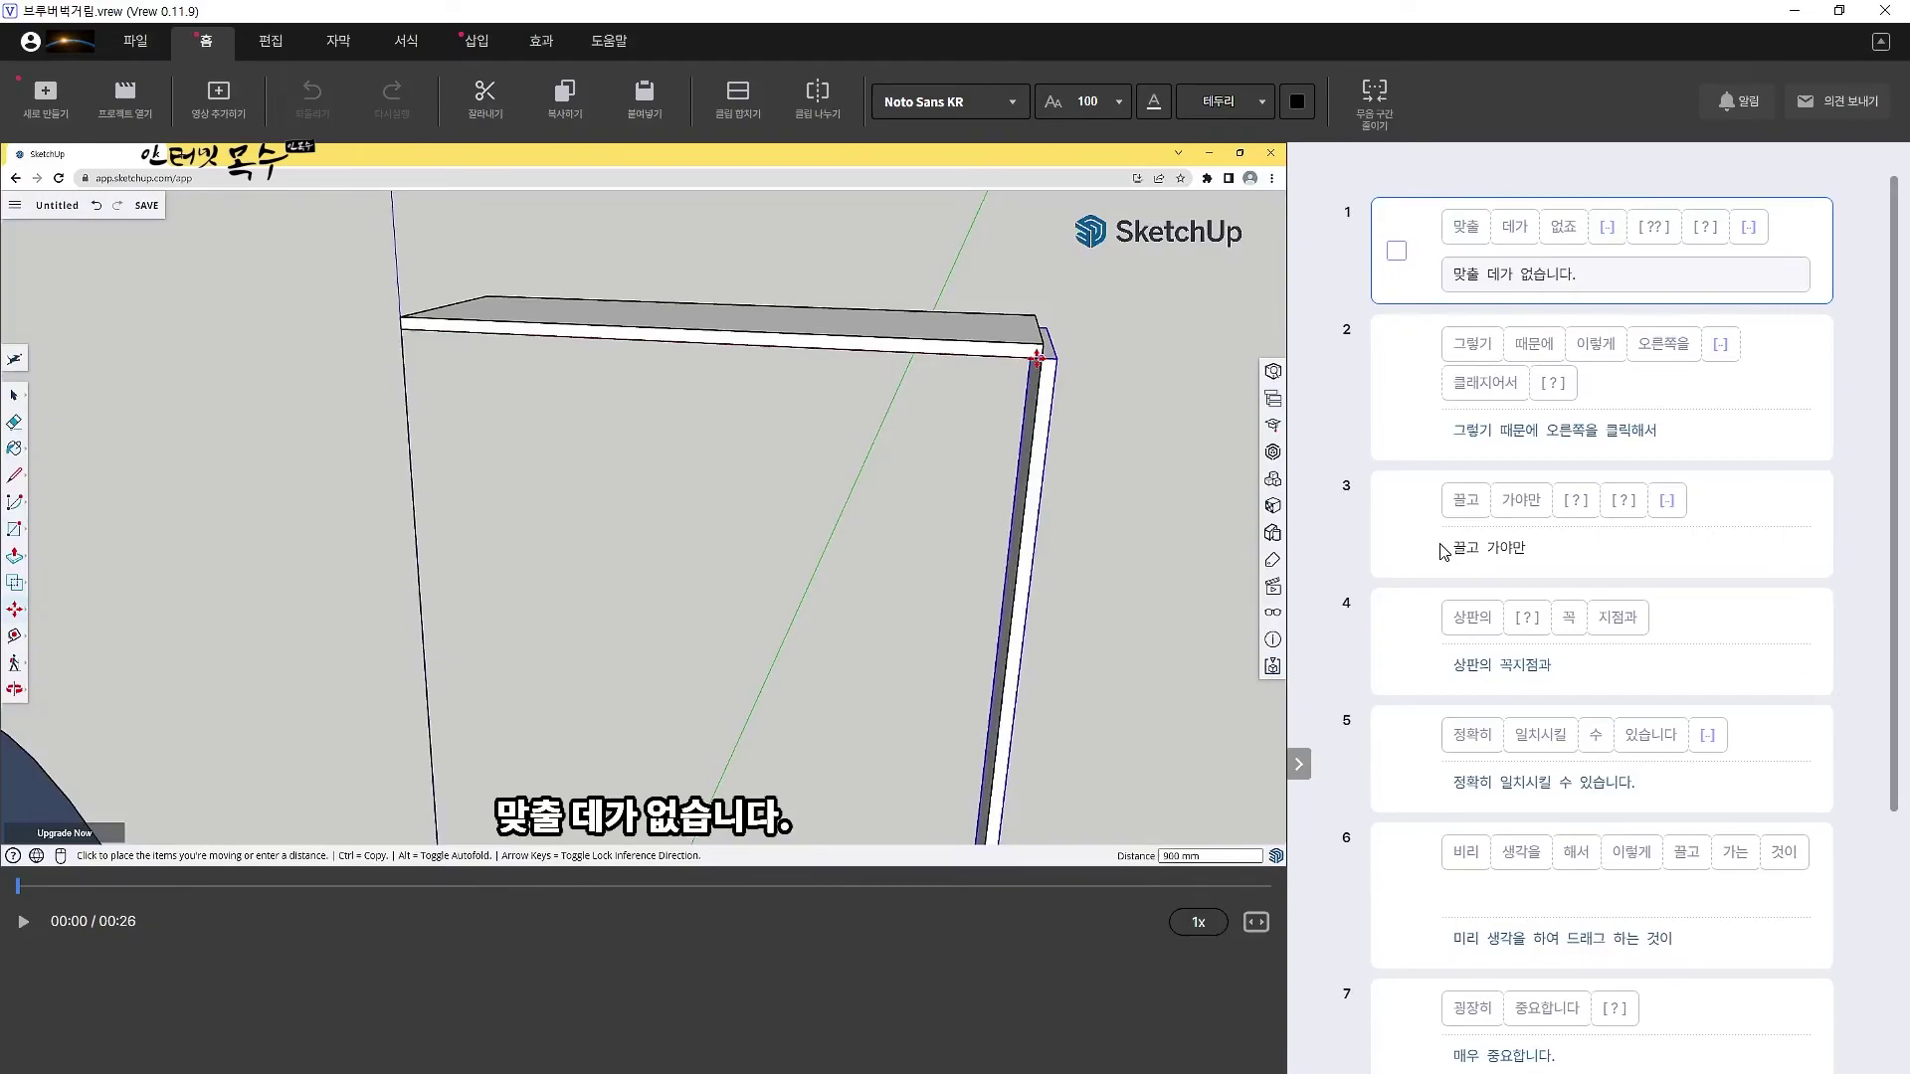